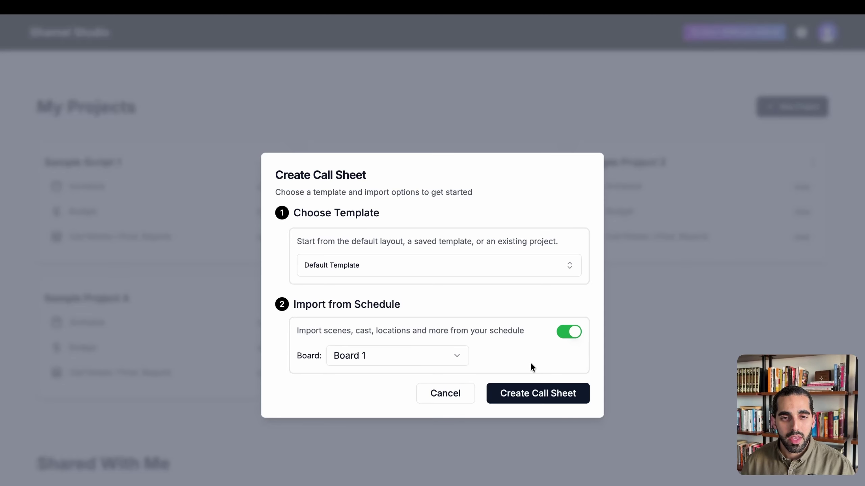
Step: Create the Day 1 call sheet from the Default Template, importing the Board 1 schedule
{"action": "left_click", "coordinate": [420, 357]}
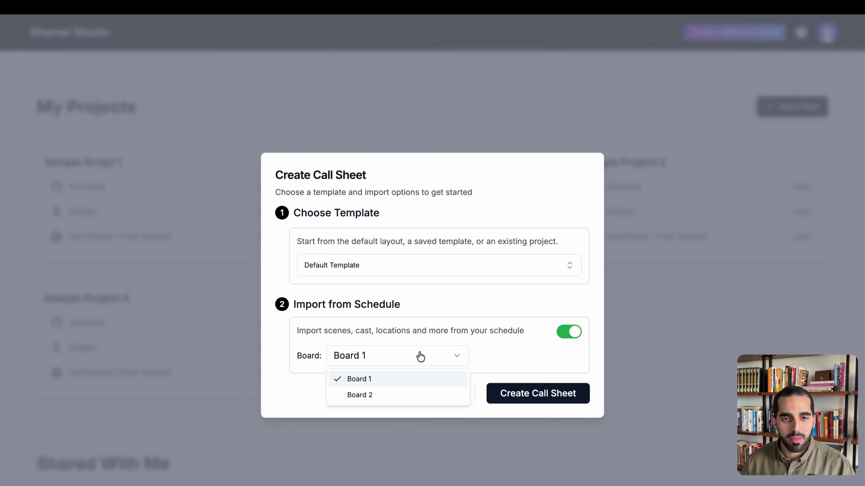
{"action": "left_click", "coordinate": [420, 355]}
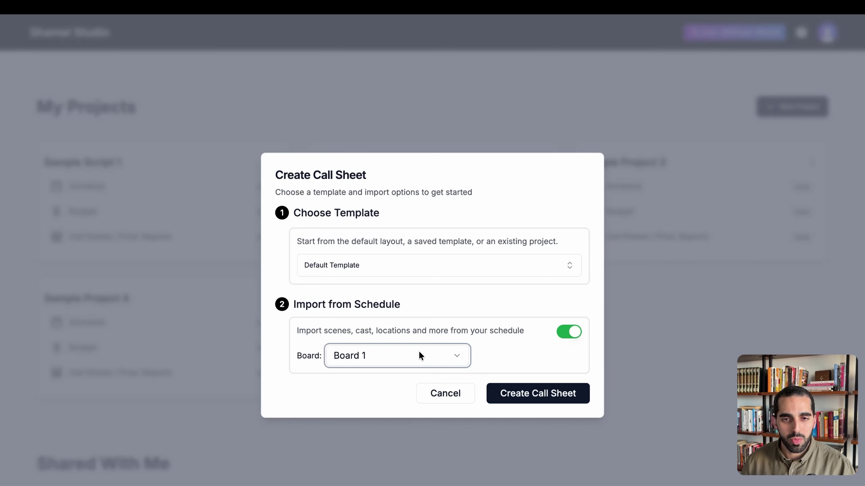
{"action": "left_click", "coordinate": [513, 394]}
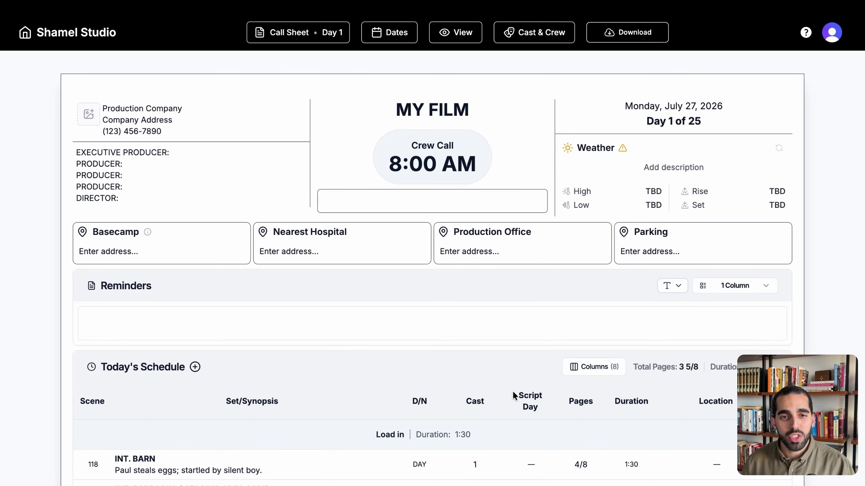
{"action": "scroll", "coordinate": [473, 373], "scroll_direction": "down", "scroll_amount": 6}
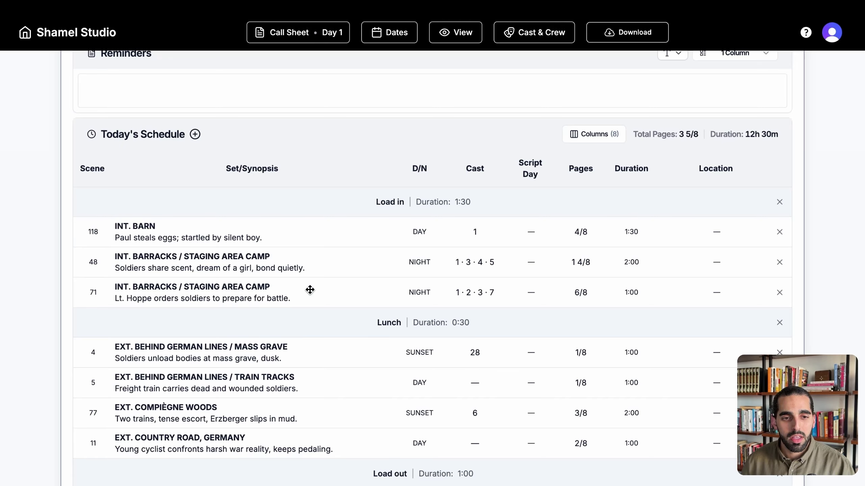
{"action": "scroll", "coordinate": [309, 287], "scroll_direction": "down", "scroll_amount": 5}
{"action": "scroll", "coordinate": [310, 288], "scroll_direction": "down", "scroll_amount": 3}
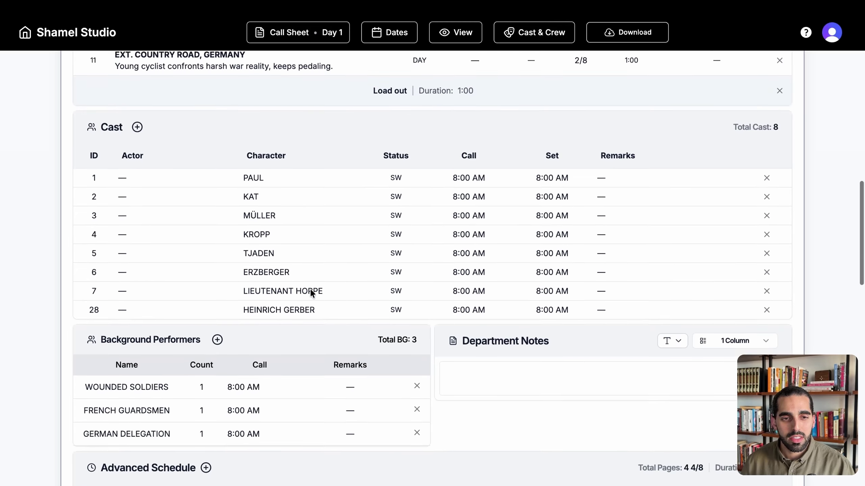
{"action": "scroll", "coordinate": [185, 406], "scroll_direction": "down", "scroll_amount": 5}
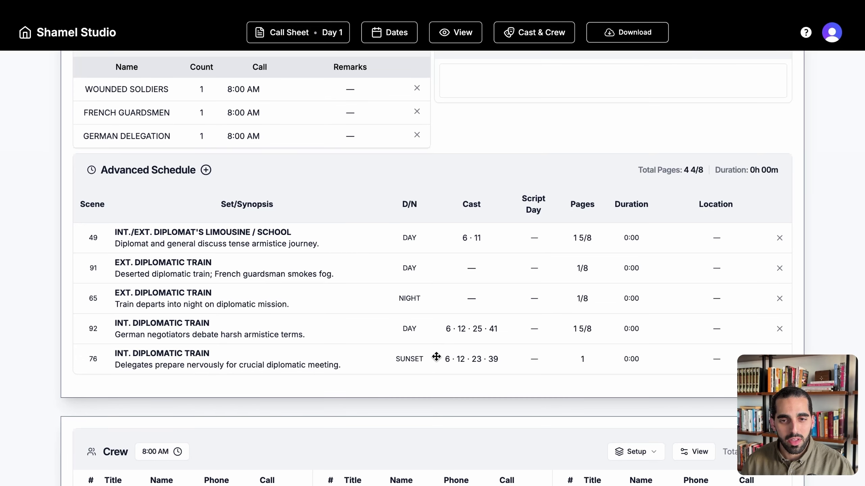
{"action": "scroll", "coordinate": [436, 357], "scroll_direction": "up", "scroll_amount": 15}
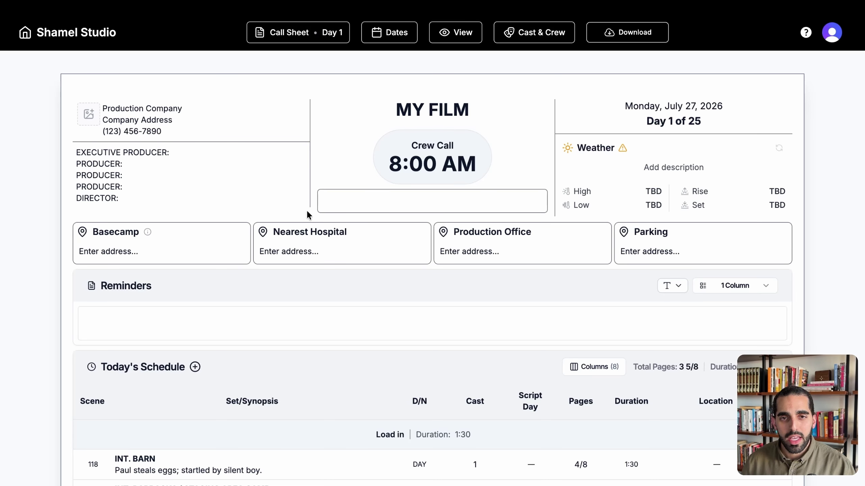
Step: Edit the company details, the producer credit lines and the Company Notes line
{"action": "left_click", "coordinate": [168, 121]}
{"action": "left_click", "coordinate": [100, 180]}
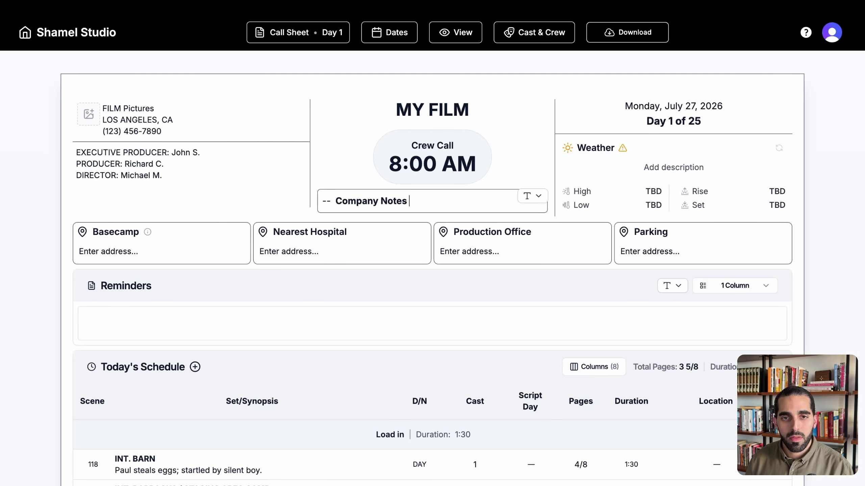
{"action": "type", "text": "-- Company Notes"}
{"action": "left_click", "coordinate": [250, 190]}
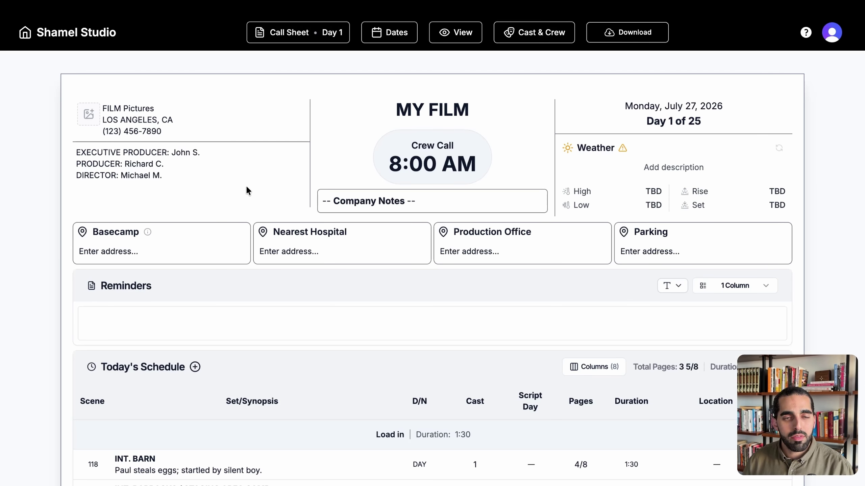
Step: Make the company details text larger, yellow, centred and bold
{"action": "left_click", "coordinate": [233, 125]}
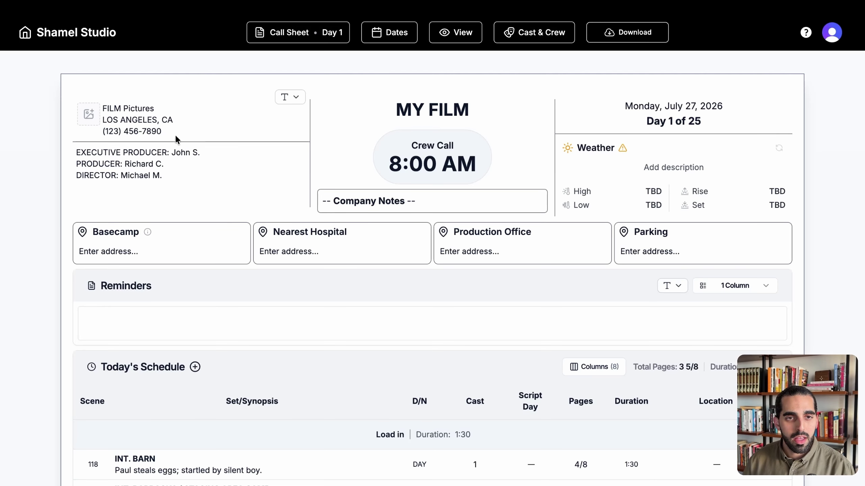
{"action": "left_click_drag", "start_coordinate": [180, 131], "coordinate": [105, 106]}
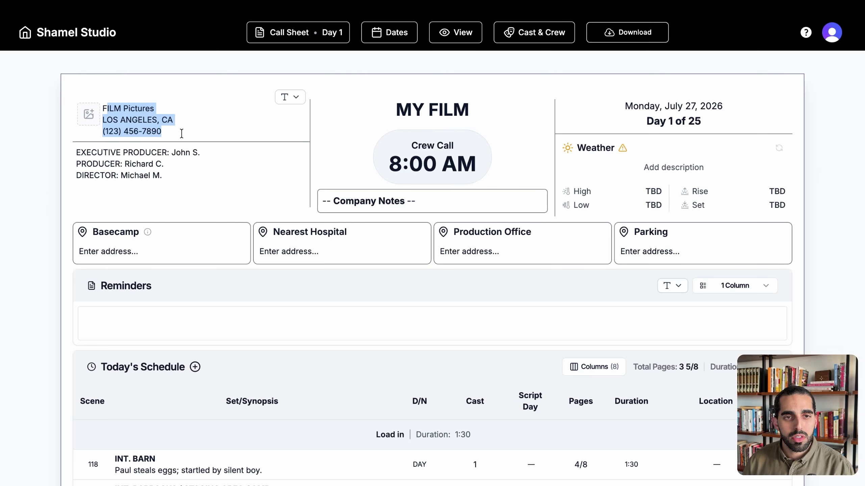
{"action": "left_click_drag", "start_coordinate": [182, 133], "coordinate": [101, 106]}
{"action": "left_click", "coordinate": [301, 99]}
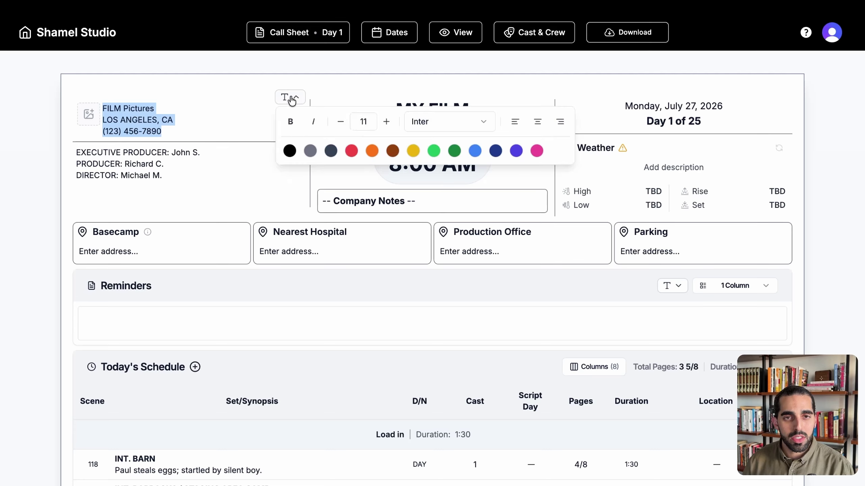
{"action": "left_click", "coordinate": [386, 123]}
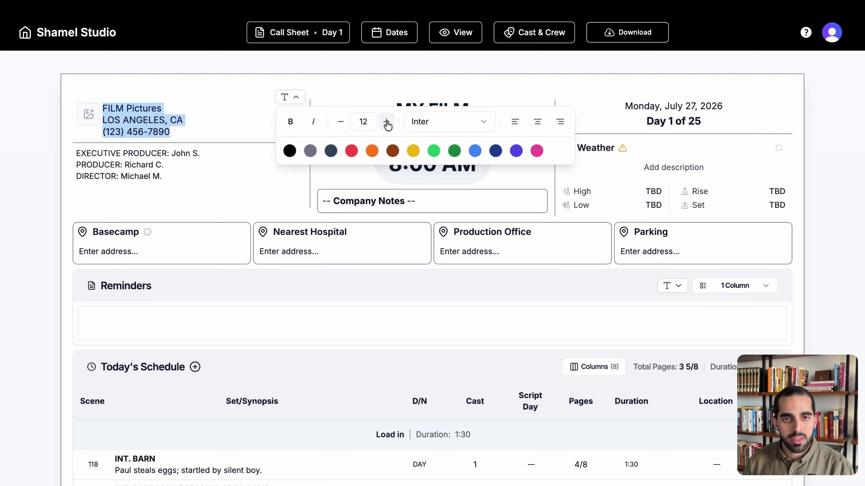
{"action": "left_click", "coordinate": [413, 150]}
{"action": "left_click", "coordinate": [537, 121]}
{"action": "left_click", "coordinate": [290, 121]}
{"action": "left_click", "coordinate": [167, 177]}
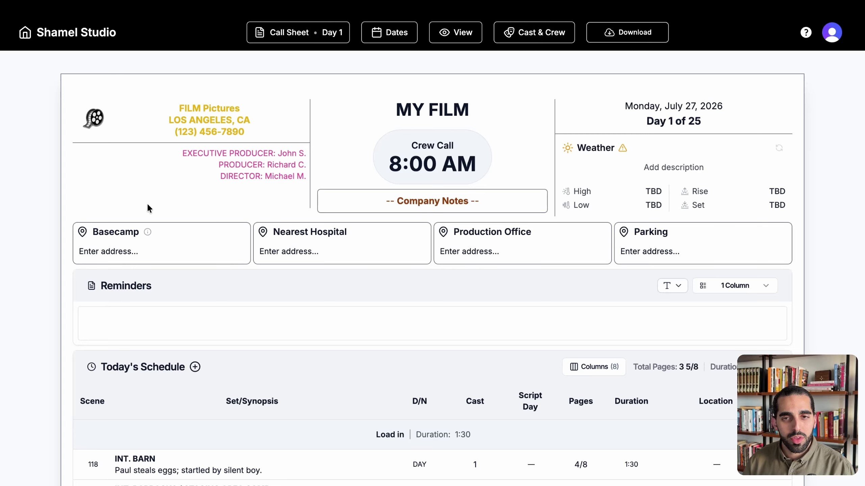
{"action": "left_click", "coordinate": [130, 258]}
{"action": "type", "text": "2021"}
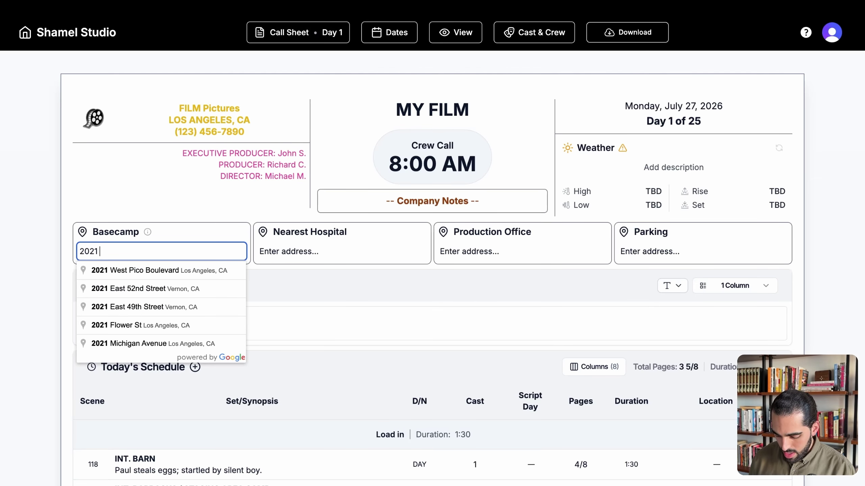
{"action": "type", "text": " n wester"}
{"action": "key", "text": "Down"}
{"action": "key", "text": "Return"}
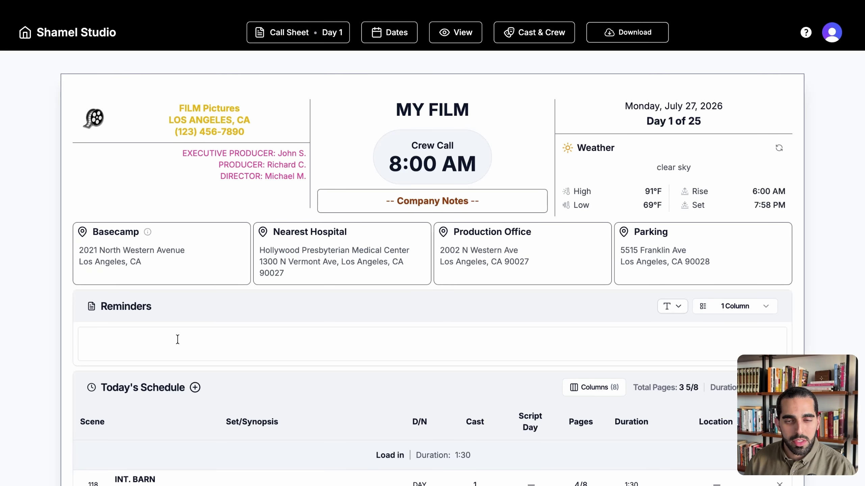
Step: Switch the Reminders box to a 2 Columns layout
{"action": "left_click", "coordinate": [198, 338]}
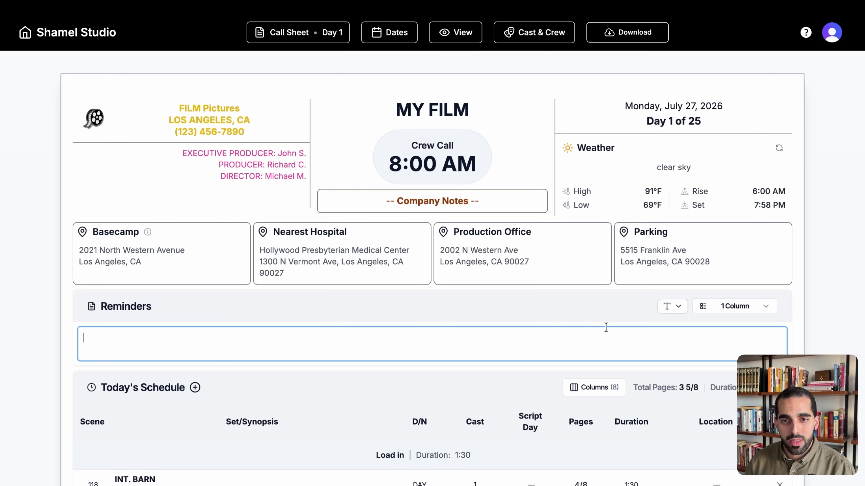
{"action": "left_click", "coordinate": [736, 312]}
{"action": "left_click", "coordinate": [735, 342]}
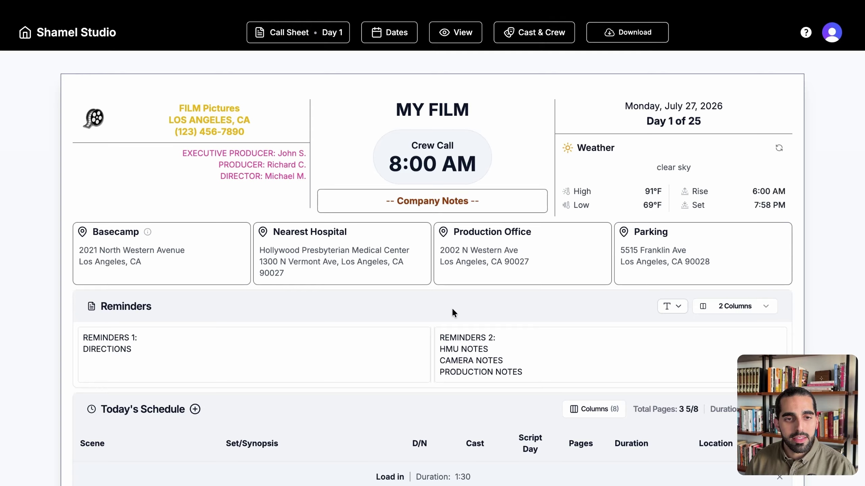
Step: Select the first Reminders column's text for formatting
{"action": "left_click", "coordinate": [396, 338]}
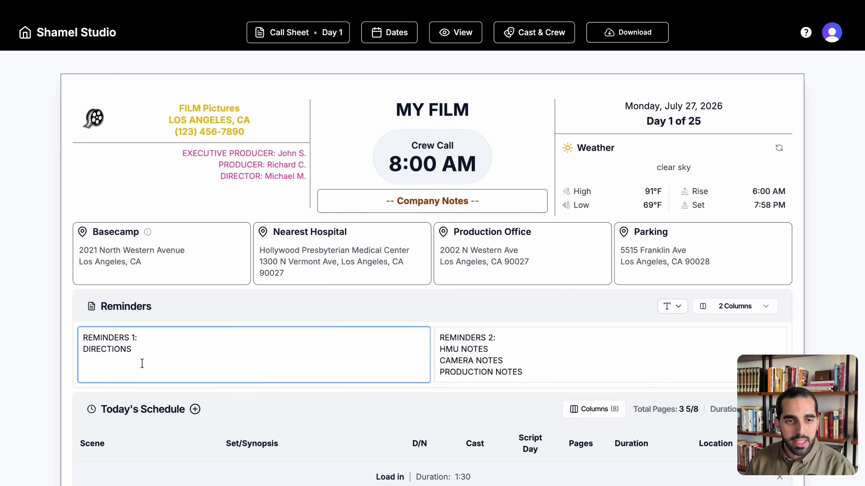
{"action": "left_click_drag", "start_coordinate": [142, 355], "coordinate": [101, 341]}
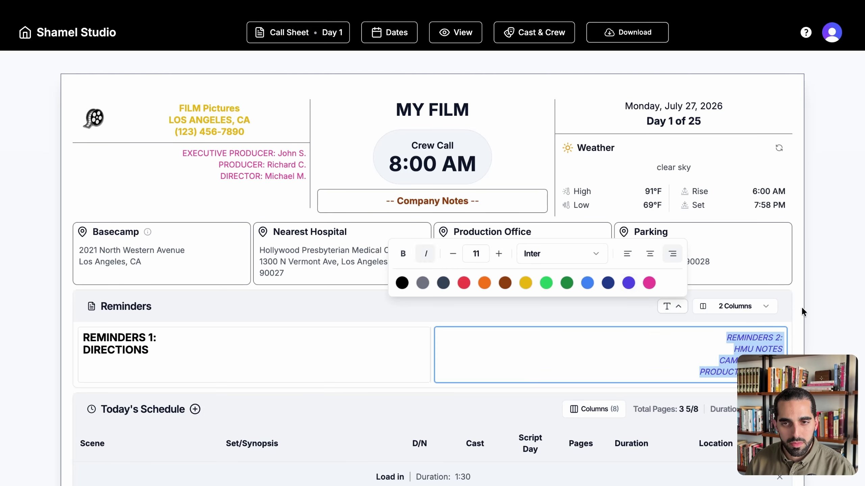
{"action": "scroll", "coordinate": [756, 355], "scroll_direction": "down", "scroll_amount": 5}
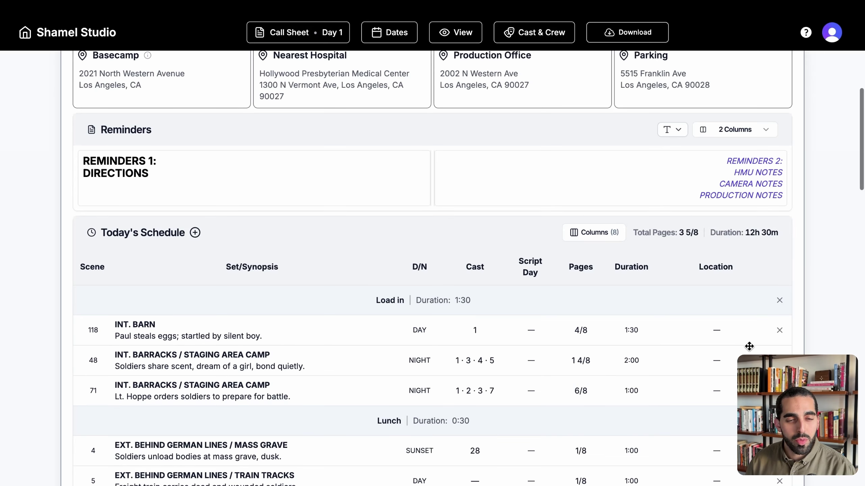
{"action": "scroll", "coordinate": [653, 357], "scroll_direction": "down", "scroll_amount": 3}
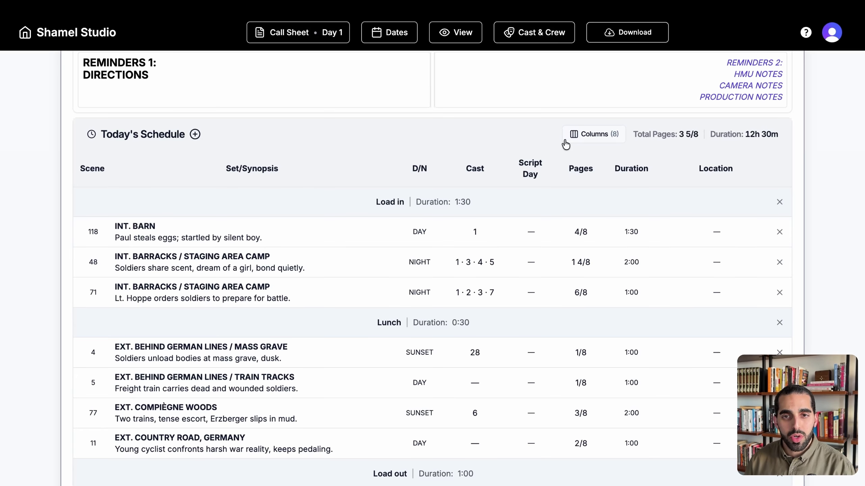
{"action": "left_click", "coordinate": [605, 139]}
{"action": "left_click", "coordinate": [513, 320]}
{"action": "left_click", "coordinate": [514, 253]}
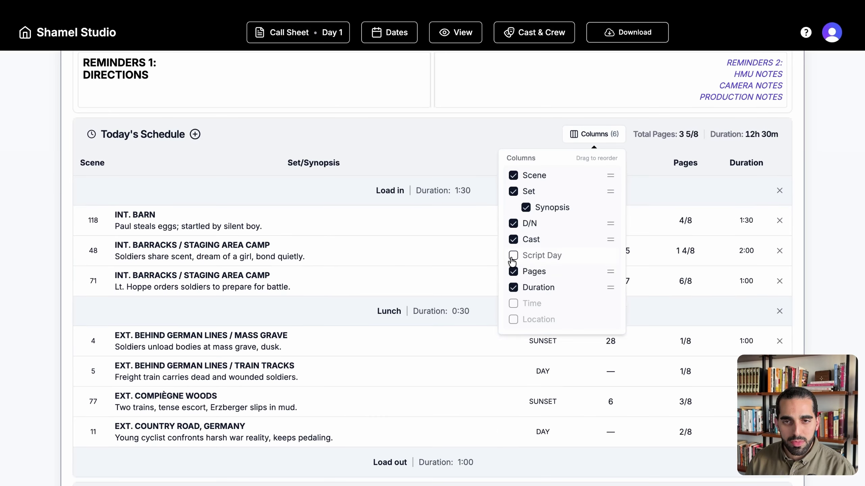
{"action": "left_click", "coordinate": [305, 187]}
{"action": "left_click", "coordinate": [194, 135]}
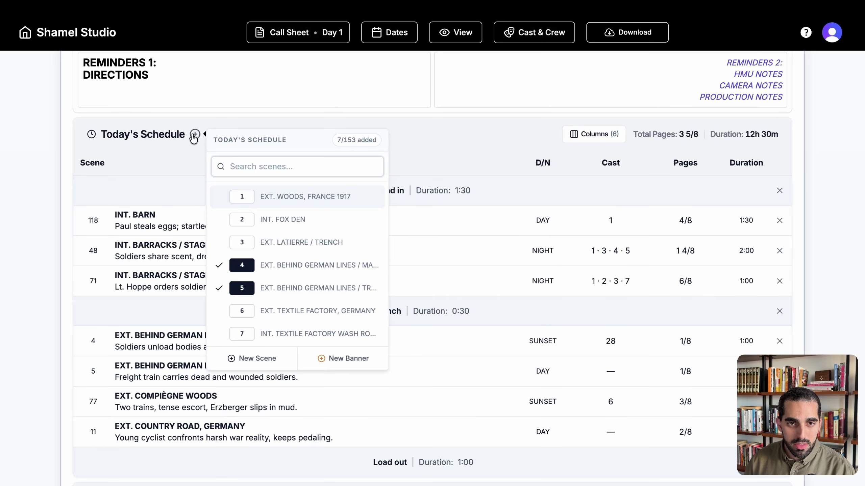
{"action": "left_click", "coordinate": [266, 221]}
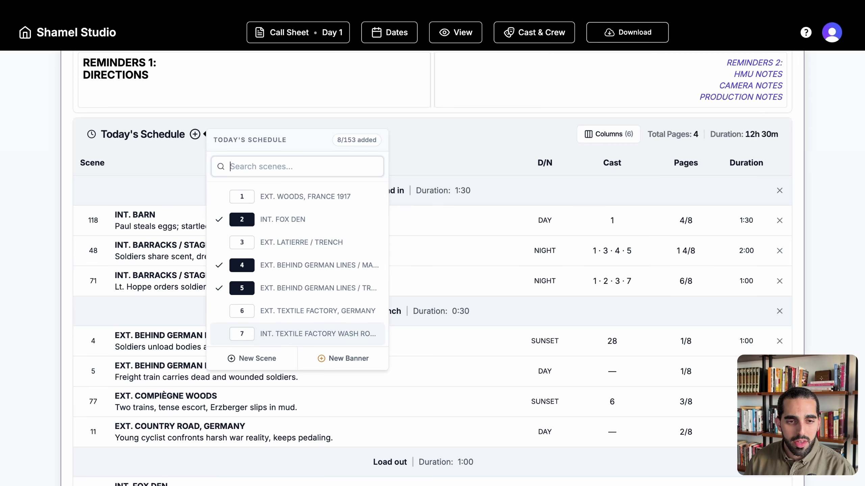
{"action": "key", "text": "Escape"}
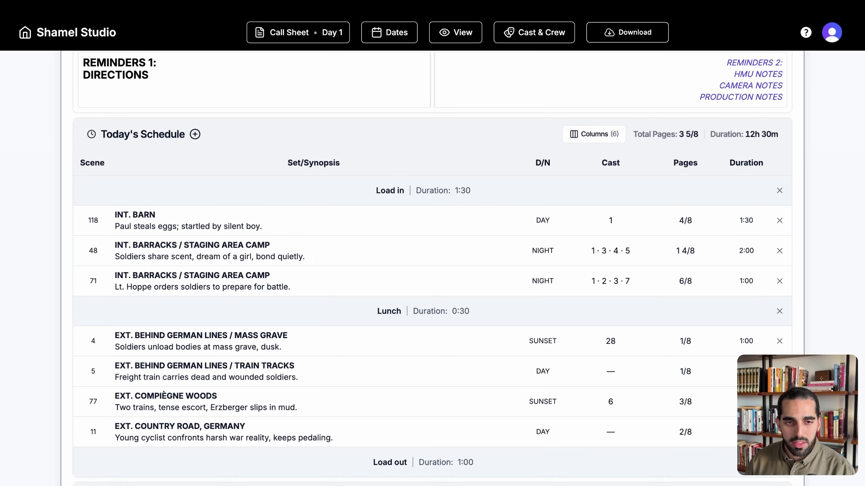
{"action": "scroll", "coordinate": [219, 294], "scroll_direction": "down", "scroll_amount": 8}
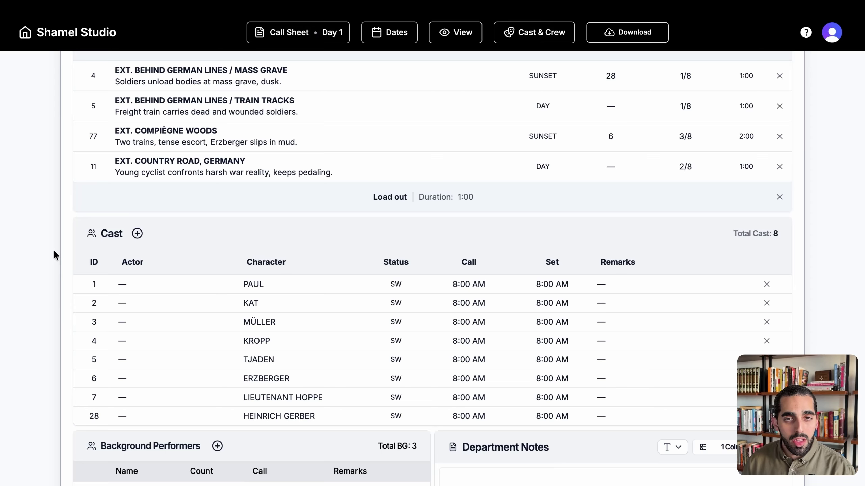
Step: In the Cast list, give PAUL and KAT actors with the remark 'Reports to 2nd AD'
{"action": "left_click", "coordinate": [529, 41]}
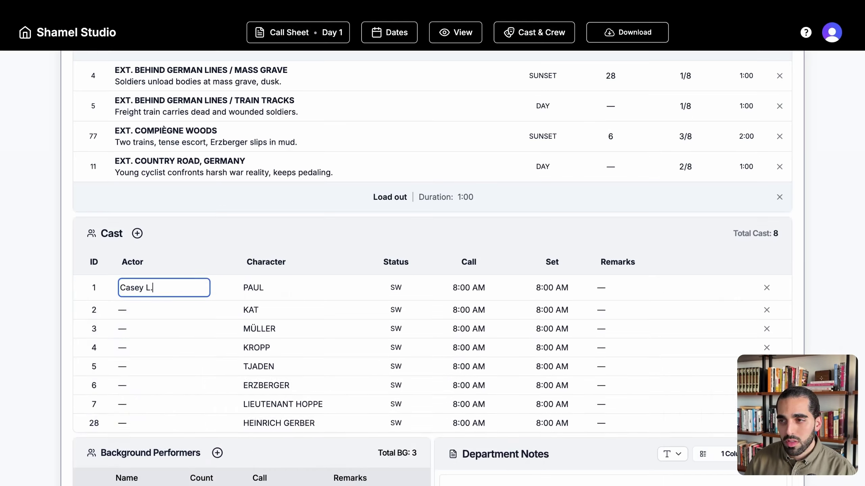
{"action": "left_click", "coordinate": [262, 217]}
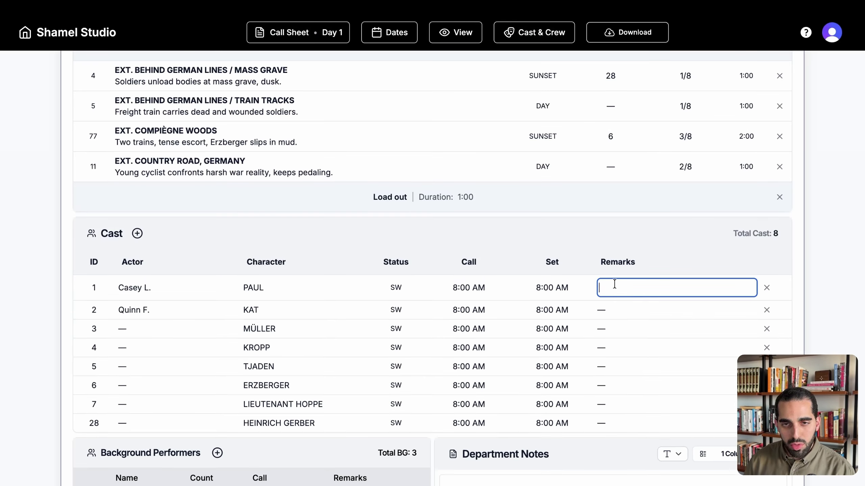
{"action": "type", "text": "Reports to 2nd AD"}
{"action": "scroll", "coordinate": [24, 242], "scroll_direction": "down", "scroll_amount": 5}
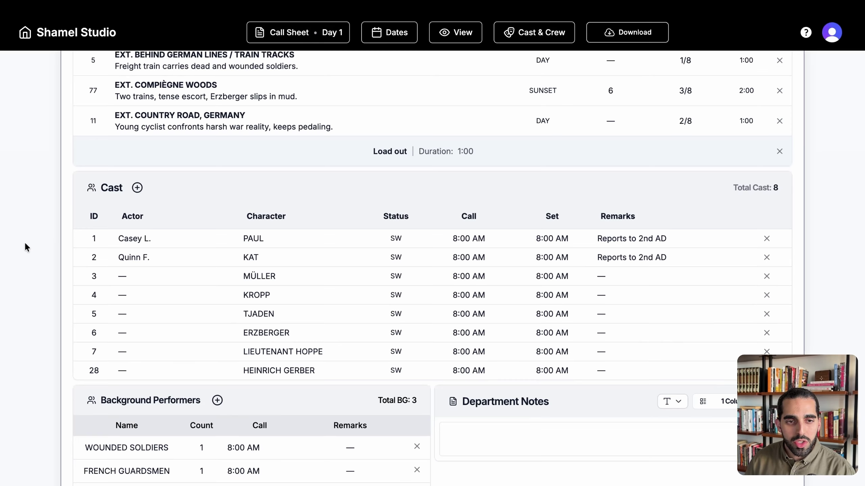
{"action": "scroll", "coordinate": [25, 242], "scroll_direction": "down", "scroll_amount": 2}
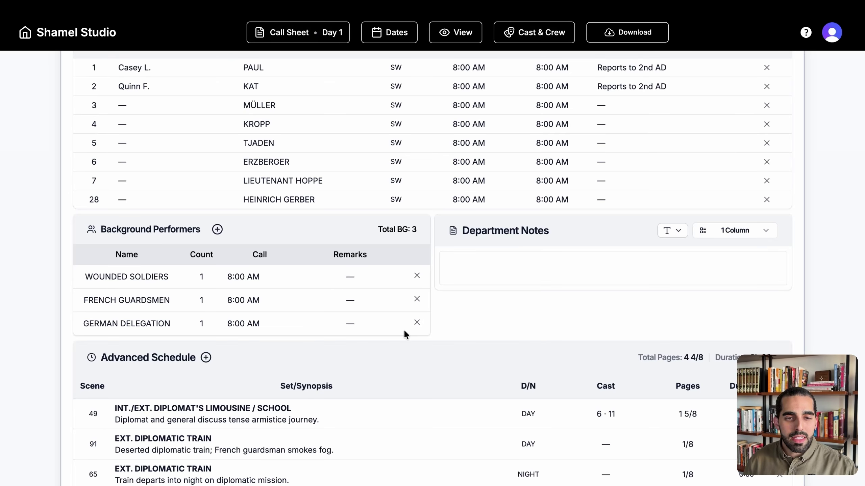
{"action": "scroll", "coordinate": [404, 328], "scroll_direction": "down", "scroll_amount": 2}
{"action": "scroll", "coordinate": [403, 329], "scroll_direction": "up", "scroll_amount": 15}
Step: Uncheck Dept Notes under View's Sections so Background Performers spans the full width
{"action": "scroll", "coordinate": [400, 333], "scroll_direction": "up", "scroll_amount": 3}
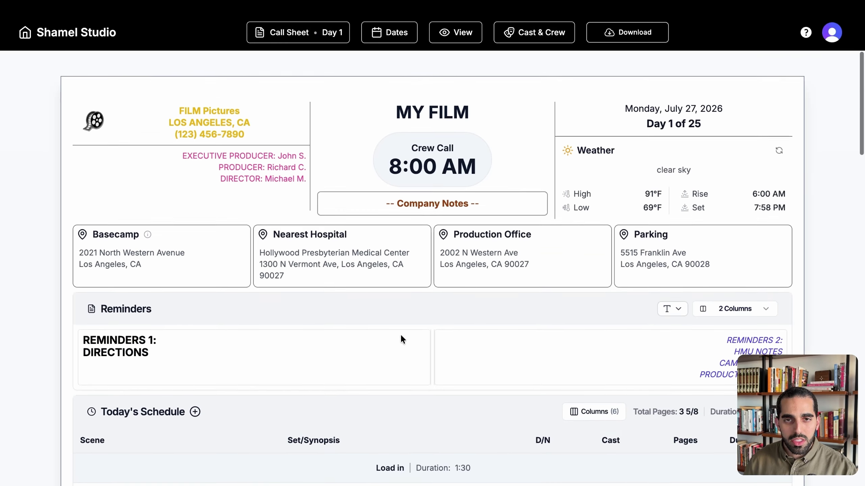
{"action": "scroll", "coordinate": [401, 336], "scroll_direction": "down", "scroll_amount": 2}
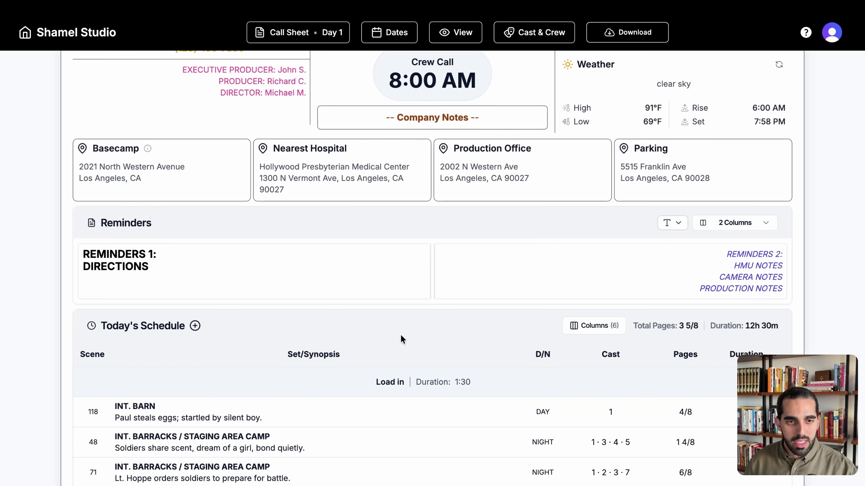
{"action": "left_click", "coordinate": [448, 39]}
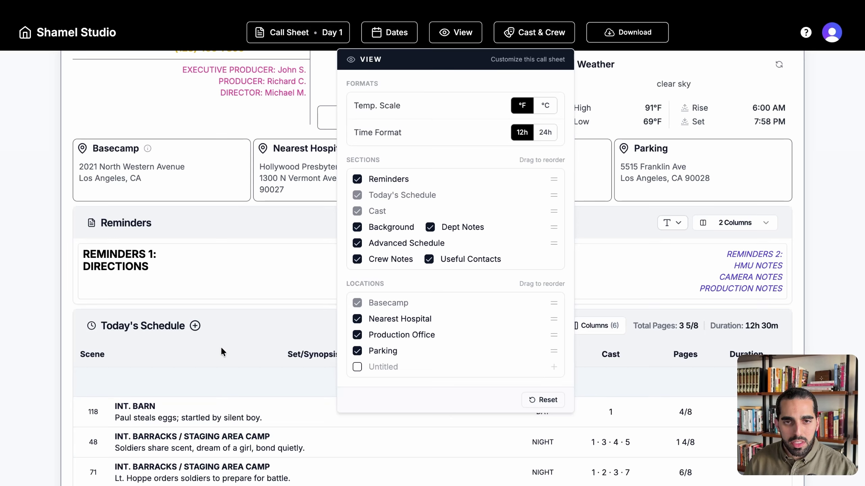
{"action": "scroll", "coordinate": [221, 348], "scroll_direction": "down", "scroll_amount": 10}
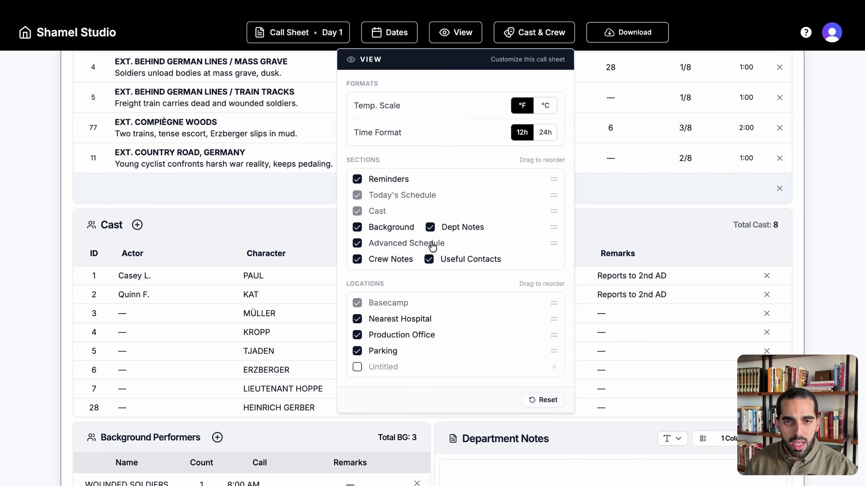
{"action": "left_click", "coordinate": [430, 227]}
{"action": "scroll", "coordinate": [265, 450], "scroll_direction": "down", "scroll_amount": 1}
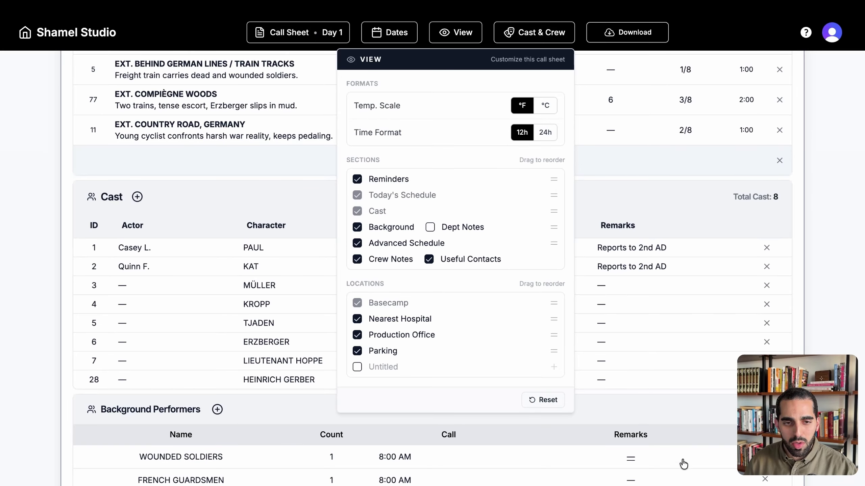
{"action": "scroll", "coordinate": [682, 463], "scroll_direction": "down", "scroll_amount": 3}
{"action": "scroll", "coordinate": [681, 464], "scroll_direction": "up", "scroll_amount": 3}
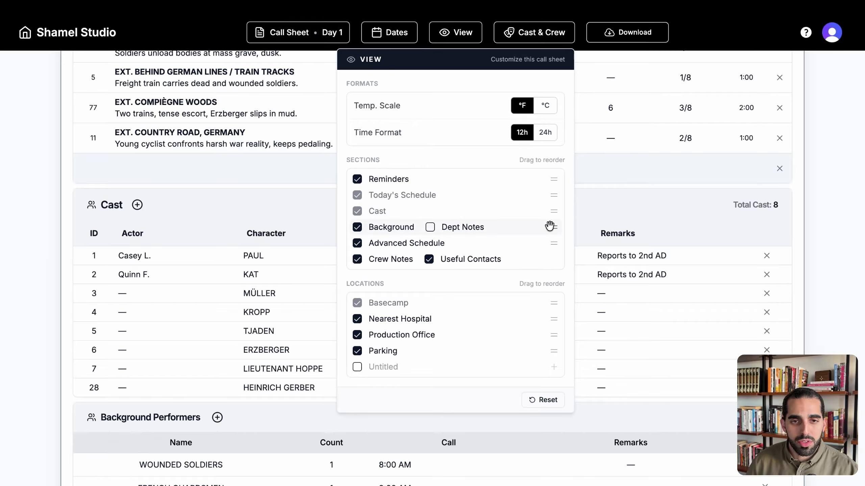
{"action": "scroll", "coordinate": [208, 329], "scroll_direction": "up", "scroll_amount": 15}
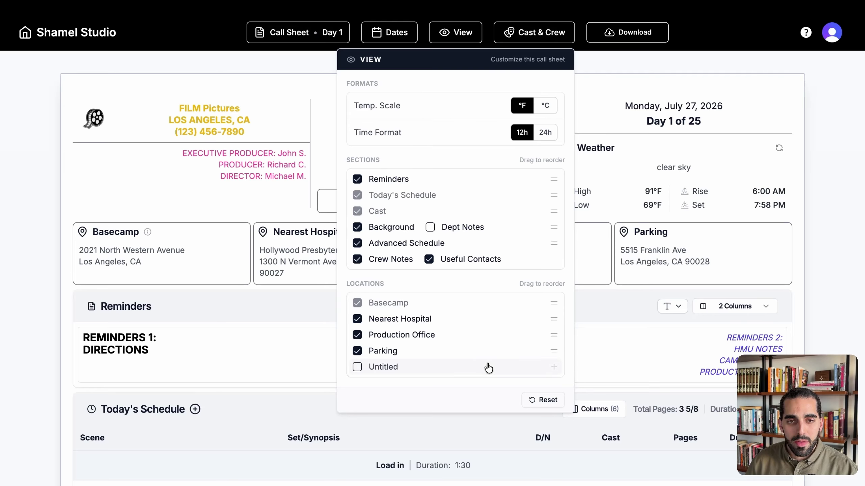
{"action": "left_click", "coordinate": [748, 243]}
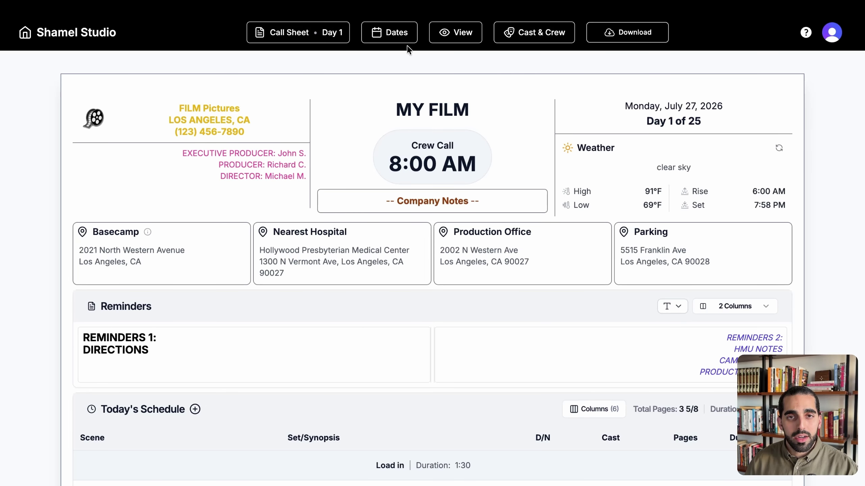
{"action": "left_click", "coordinate": [383, 41]}
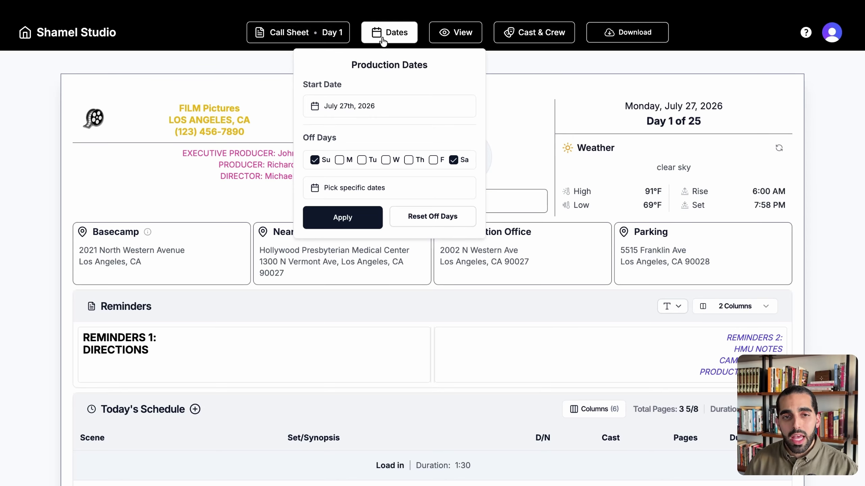
{"action": "left_click", "coordinate": [383, 40]}
{"action": "scroll", "coordinate": [370, 177], "scroll_direction": "down", "scroll_amount": 20}
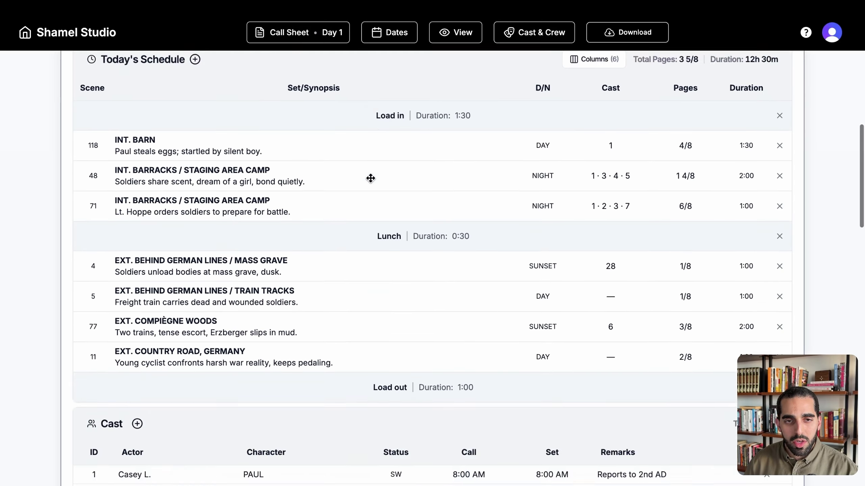
{"action": "scroll", "coordinate": [371, 178], "scroll_direction": "down", "scroll_amount": 12}
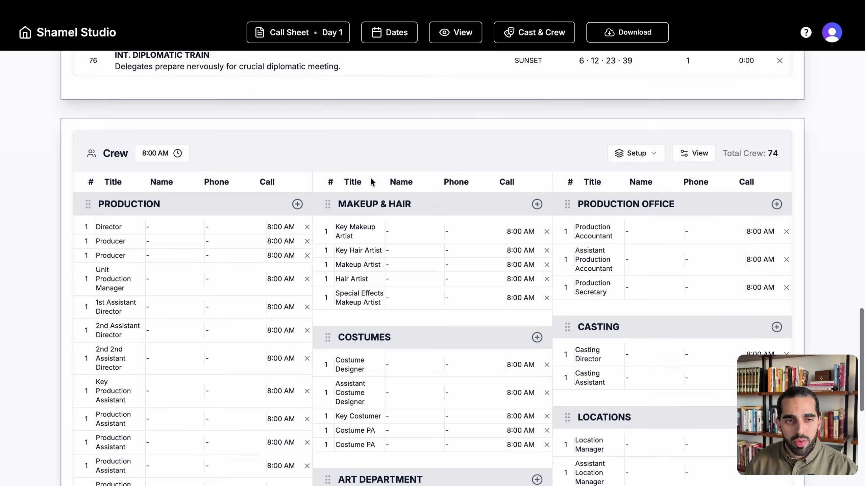
{"action": "scroll", "coordinate": [370, 180], "scroll_direction": "down", "scroll_amount": 1}
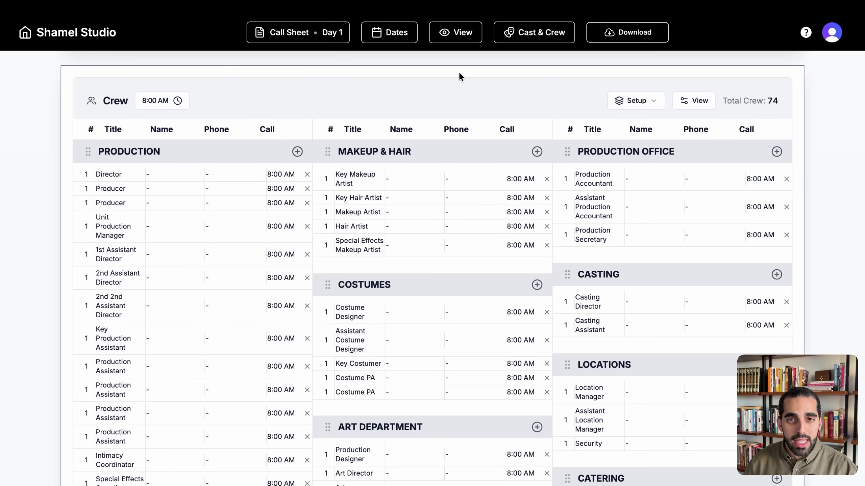
Step: Enter crew names for Director, both Producers, UPM, Key Makeup and Key Hair Artist
{"action": "left_click", "coordinate": [532, 36]}
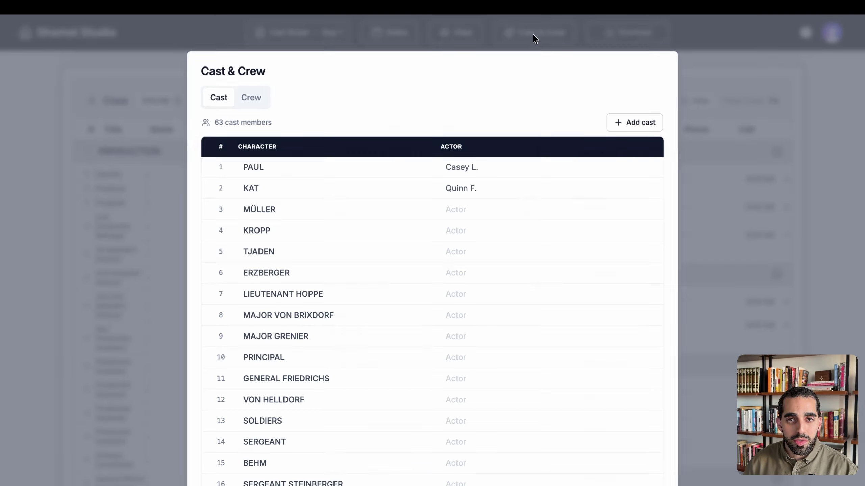
{"action": "left_click", "coordinate": [259, 99]}
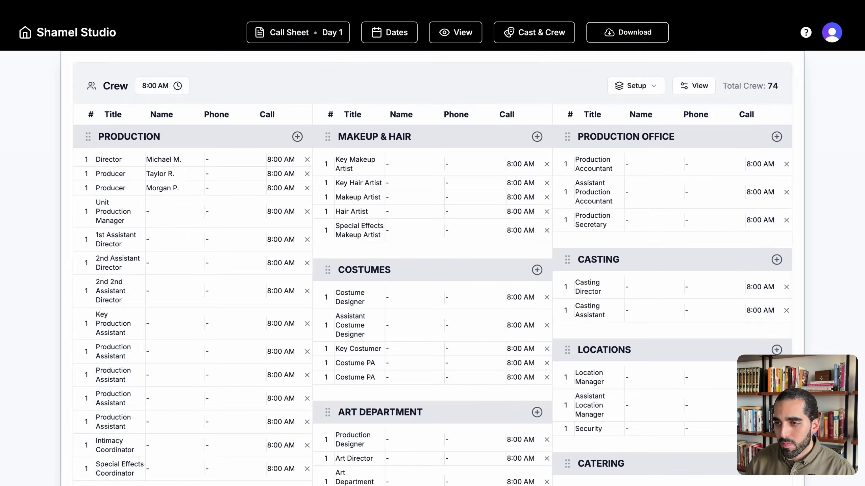
{"action": "key", "text": "Return"}
{"action": "scroll", "coordinate": [182, 436], "scroll_direction": "down", "scroll_amount": 2}
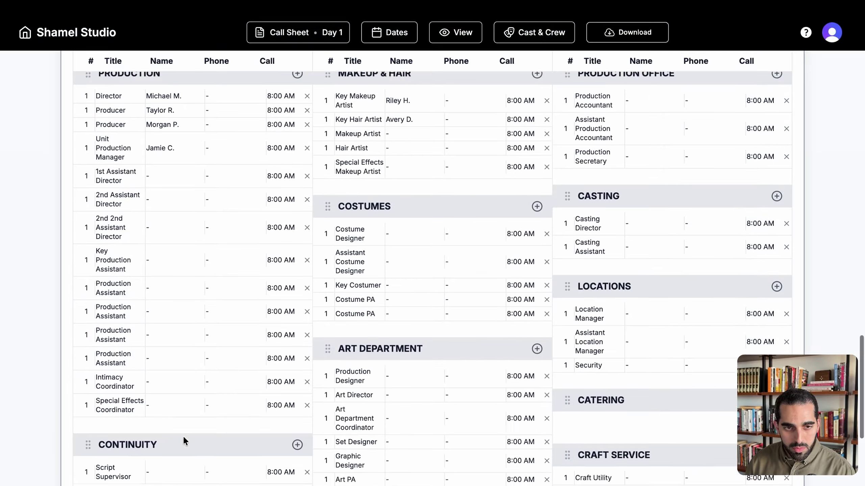
{"action": "scroll", "coordinate": [183, 435], "scroll_direction": "up", "scroll_amount": 2}
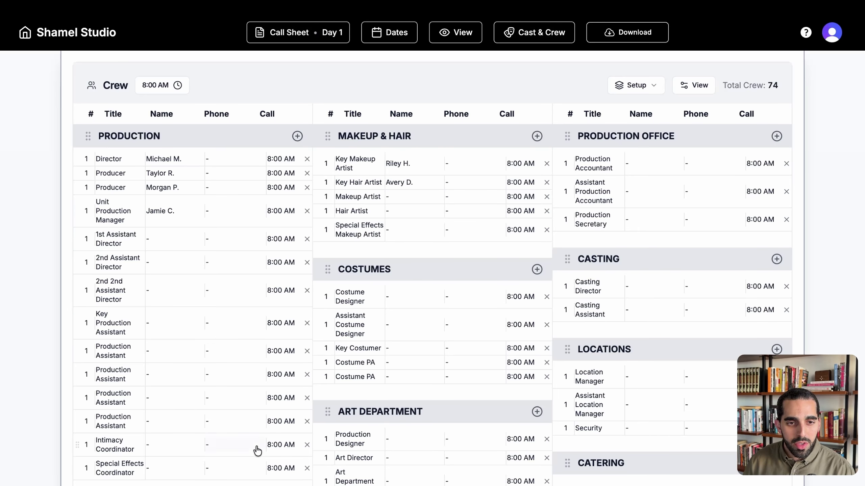
Step: Remove Special Effects and Intimacy Coordinators, reorder Steadicam after Camera Operator, move Casting below Makeup & Hair
{"action": "left_click", "coordinate": [307, 468]}
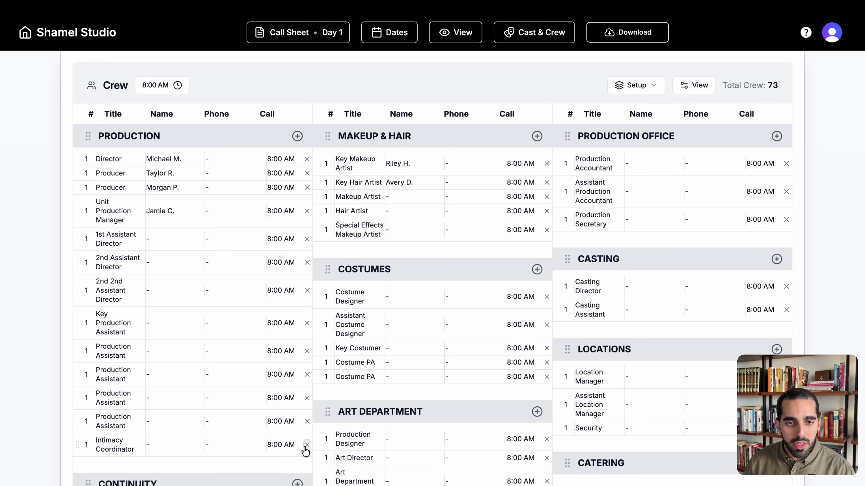
{"action": "left_click", "coordinate": [306, 446]}
{"action": "left_click_drag", "start_coordinate": [78, 423], "coordinate": [77, 350]}
{"action": "scroll", "coordinate": [78, 351], "scroll_direction": "down", "scroll_amount": 4}
{"action": "scroll", "coordinate": [78, 352], "scroll_direction": "down", "scroll_amount": 1}
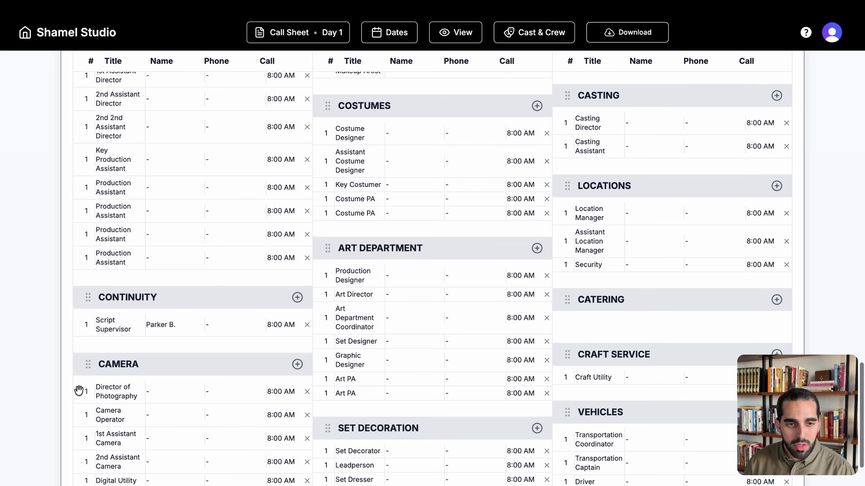
{"action": "left_click_drag", "start_coordinate": [78, 485], "coordinate": [74, 437]}
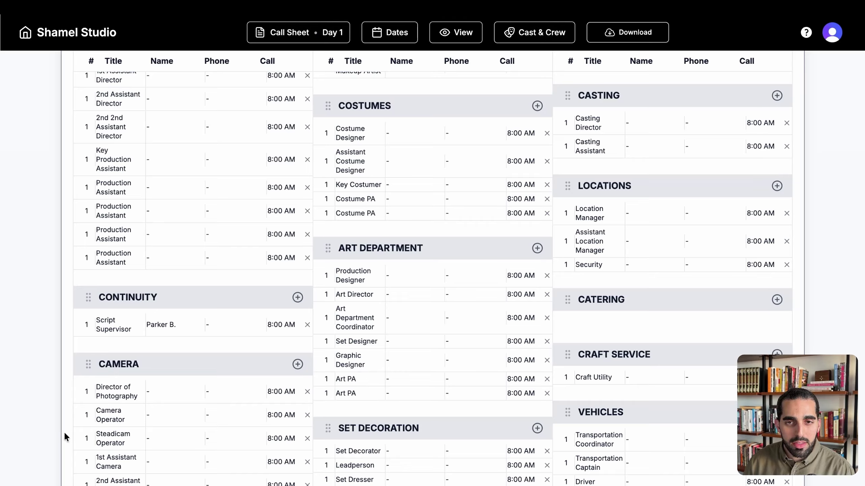
{"action": "scroll", "coordinate": [74, 437], "scroll_direction": "up", "scroll_amount": 8}
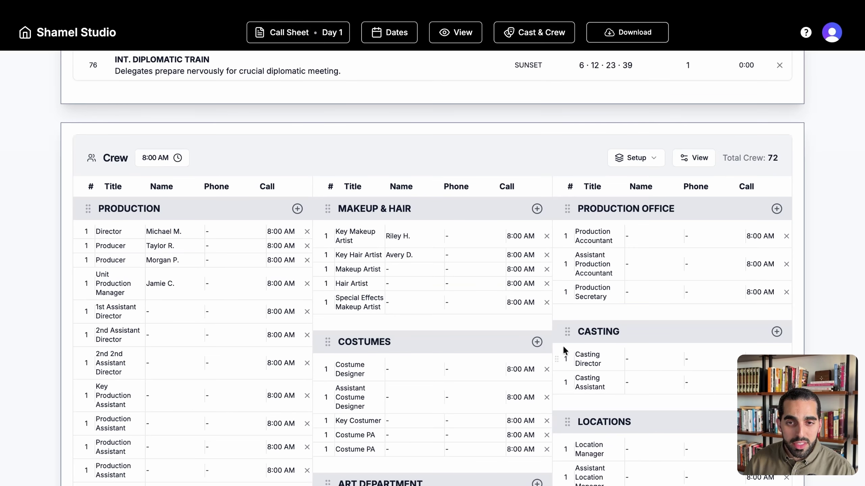
{"action": "left_click_drag", "start_coordinate": [567, 330], "coordinate": [360, 339]}
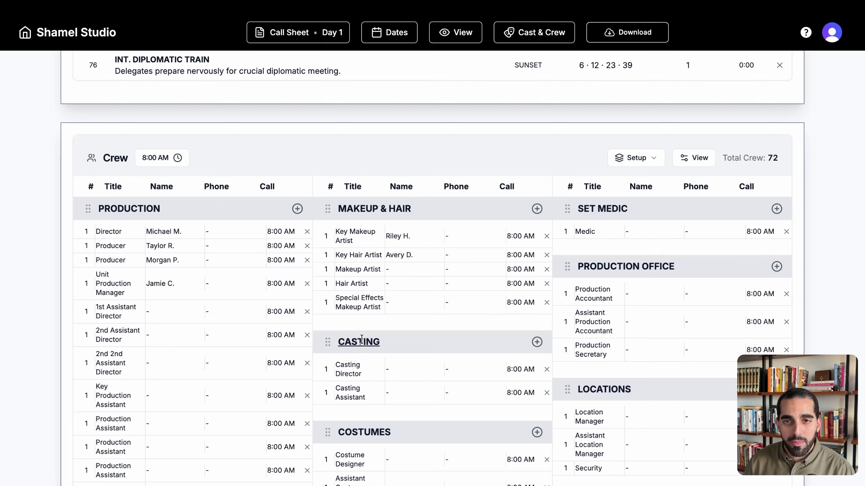
Step: Hide the VEHICLES and CRAFT SERVICE sections from the crew list
{"action": "left_click", "coordinate": [689, 162]}
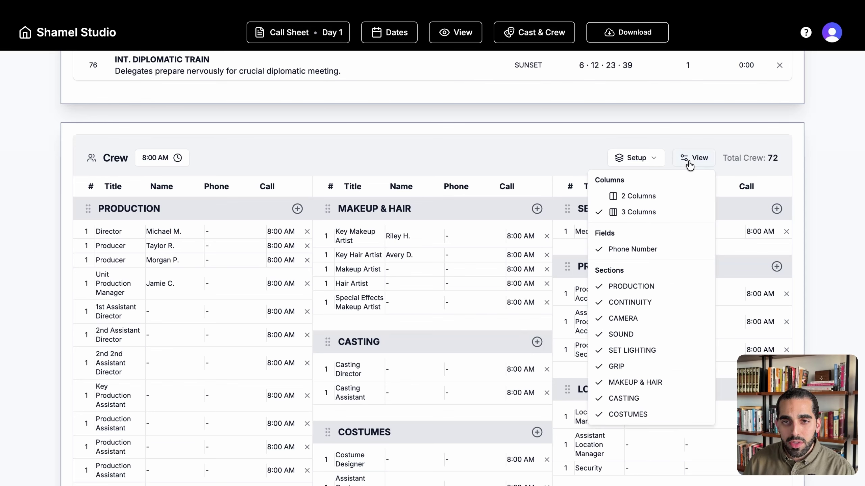
{"action": "scroll", "coordinate": [646, 388], "scroll_direction": "down", "scroll_amount": 4}
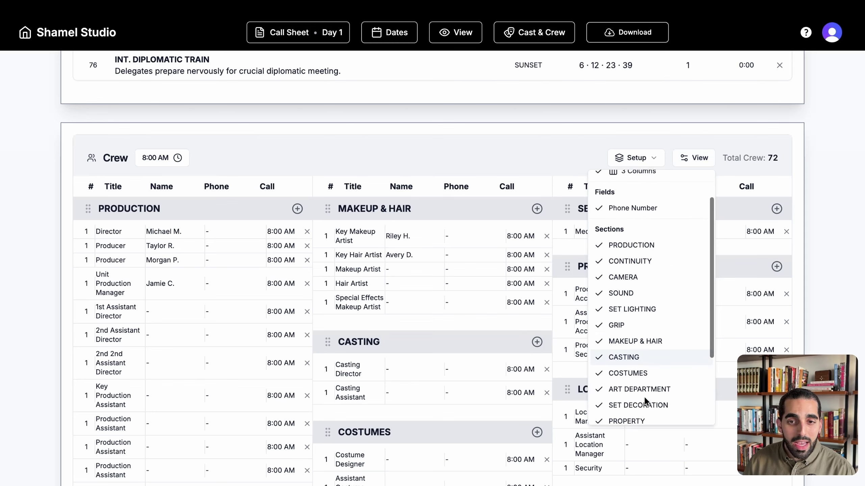
{"action": "left_click", "coordinate": [627, 414]}
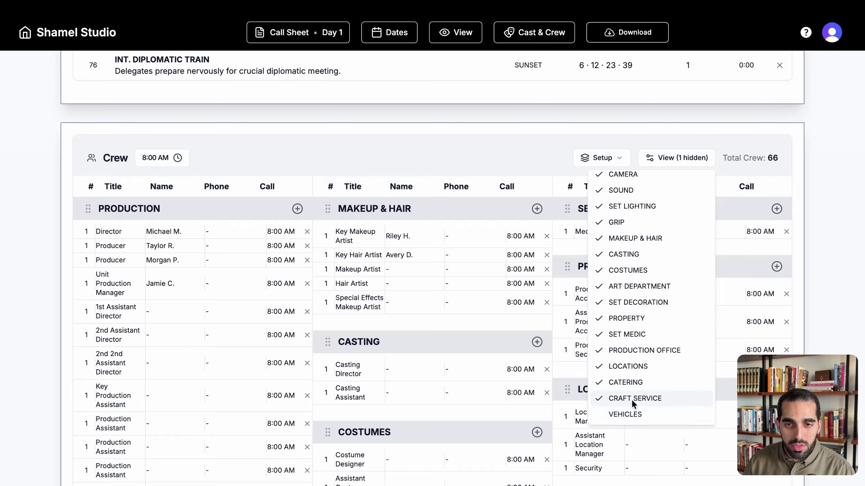
{"action": "left_click", "coordinate": [631, 399]}
{"action": "scroll", "coordinate": [669, 347], "scroll_direction": "up", "scroll_amount": 5}
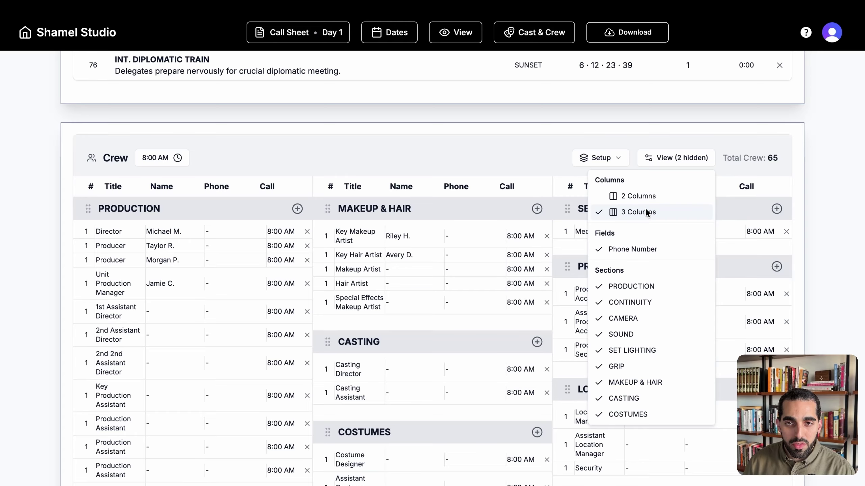
Step: Keep the crew in 3 Columns and hide the Phone Number field
{"action": "left_click", "coordinate": [650, 200]}
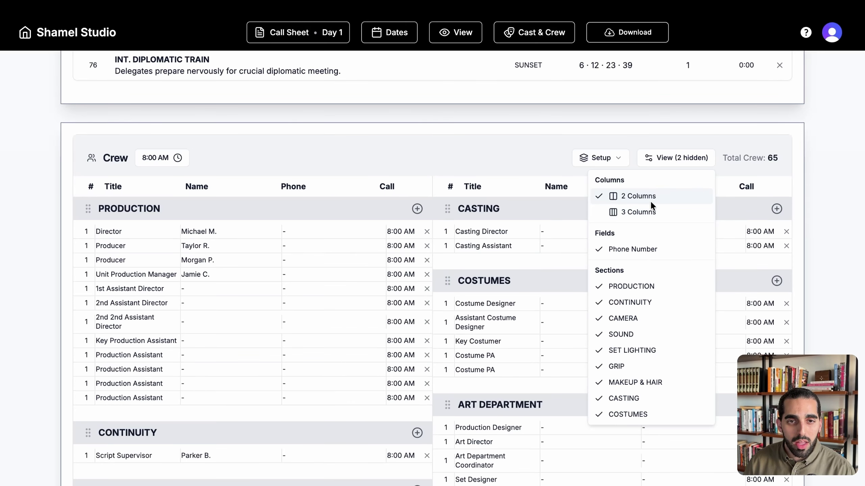
{"action": "left_click", "coordinate": [650, 214]}
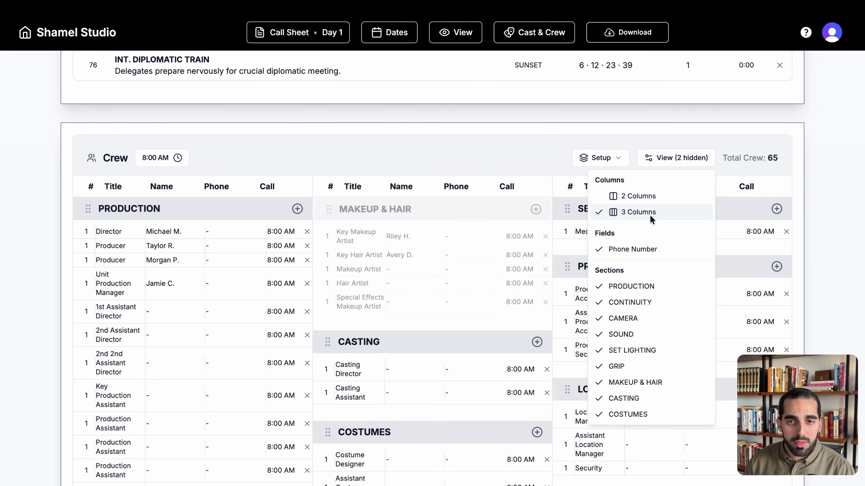
{"action": "left_click", "coordinate": [646, 252]}
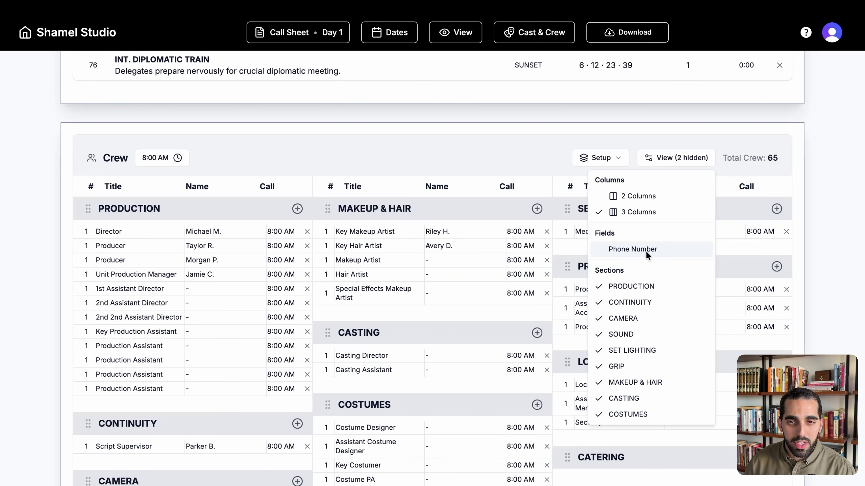
{"action": "left_click", "coordinate": [467, 158]}
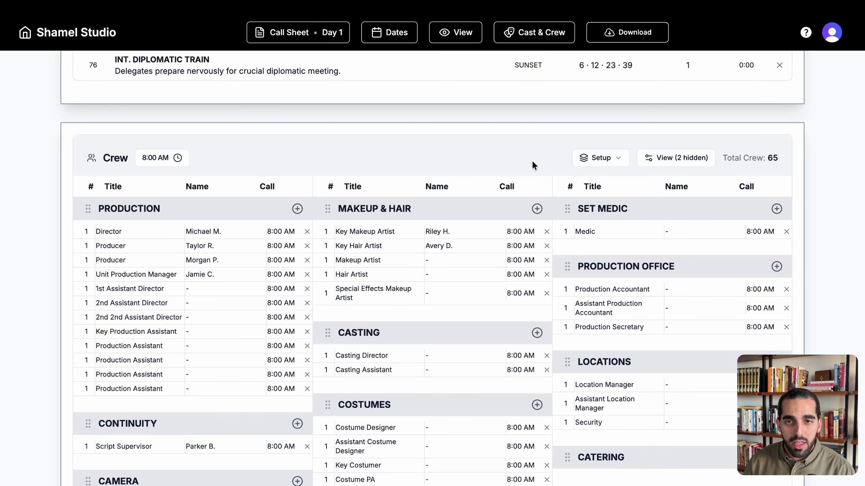
{"action": "left_click", "coordinate": [599, 160]}
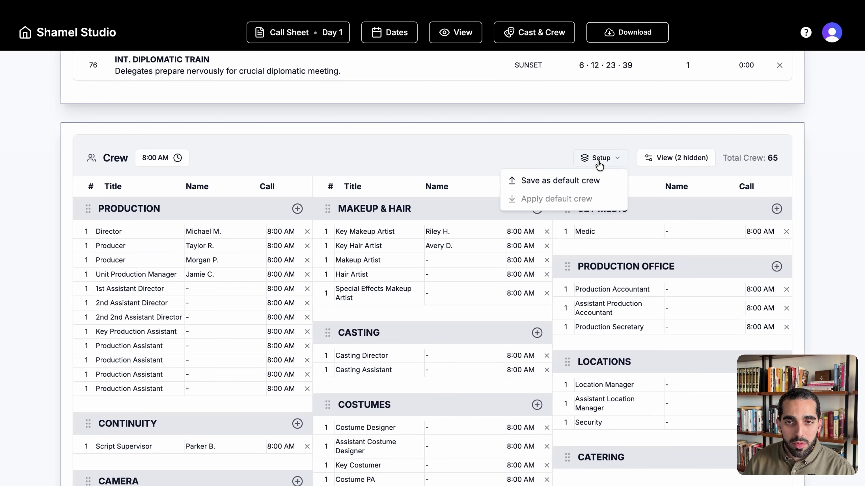
Step: Save the Day 1 crew as the default crew, then review it in the Cast & Crew Crew tab
{"action": "left_click", "coordinate": [578, 181]}
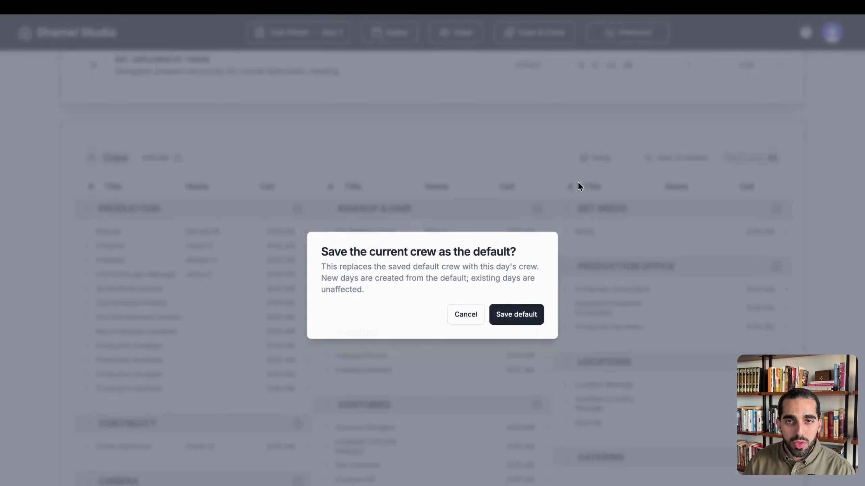
{"action": "left_click", "coordinate": [514, 313]}
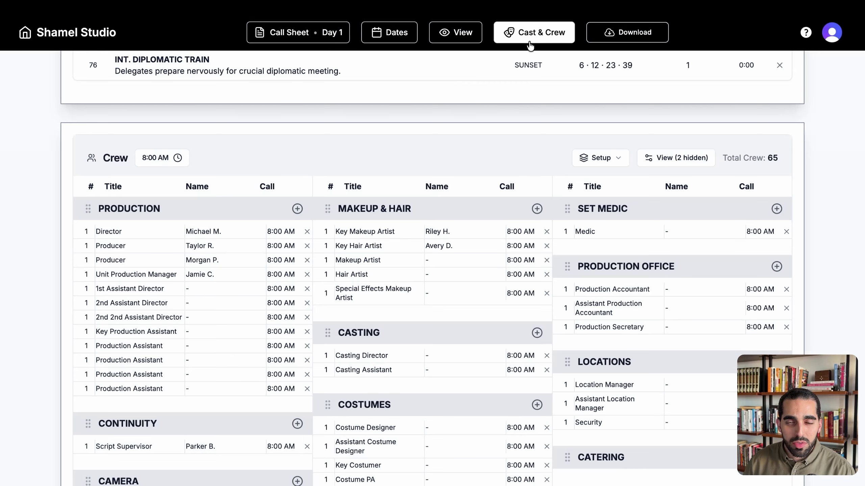
{"action": "left_click", "coordinate": [538, 39]}
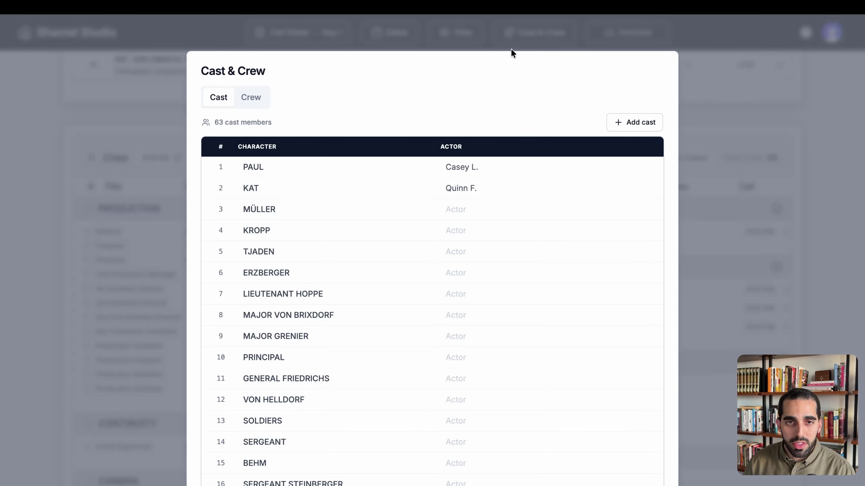
{"action": "left_click", "coordinate": [247, 100]}
{"action": "scroll", "coordinate": [409, 334], "scroll_direction": "down", "scroll_amount": 8}
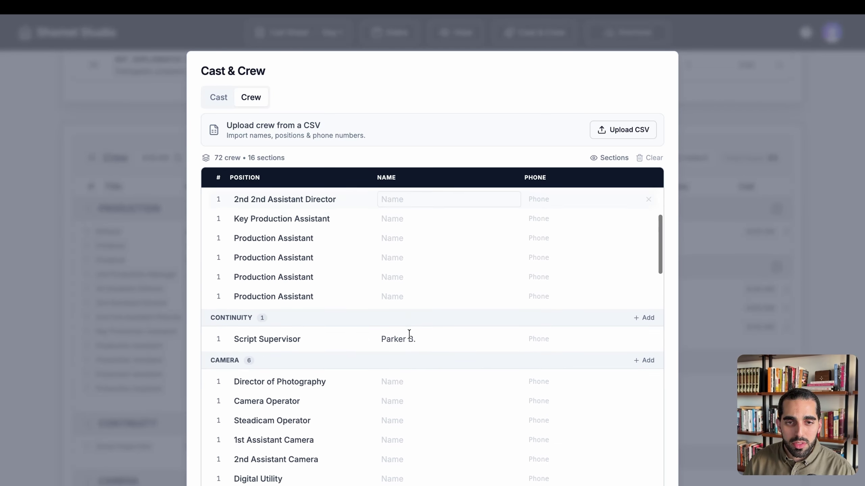
{"action": "scroll", "coordinate": [410, 338], "scroll_direction": "up", "scroll_amount": 5}
{"action": "key", "text": "Escape"}
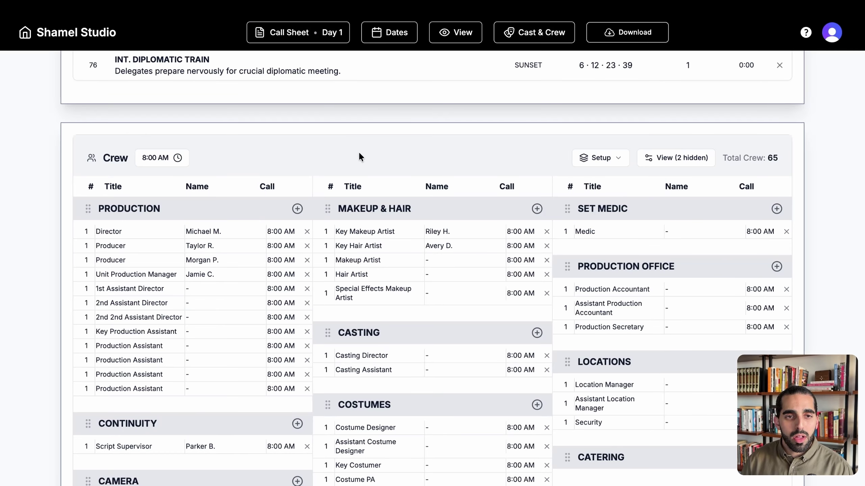
{"action": "left_click", "coordinate": [160, 163]}
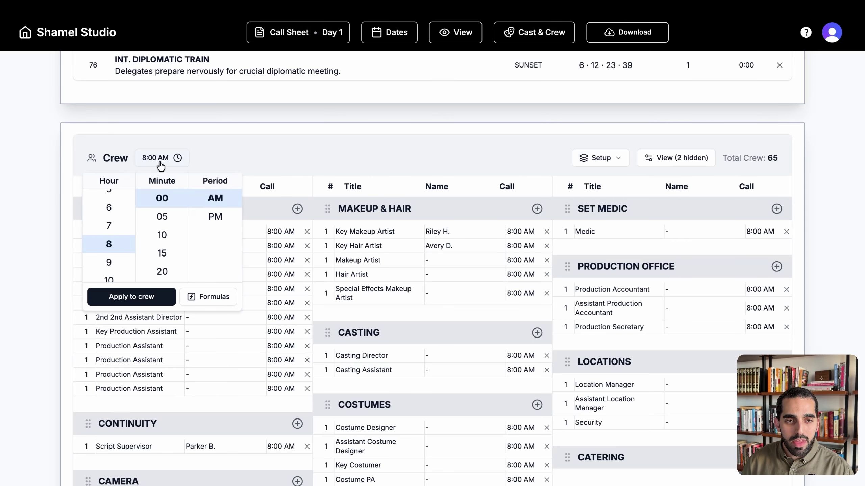
{"action": "left_click", "coordinate": [160, 163]}
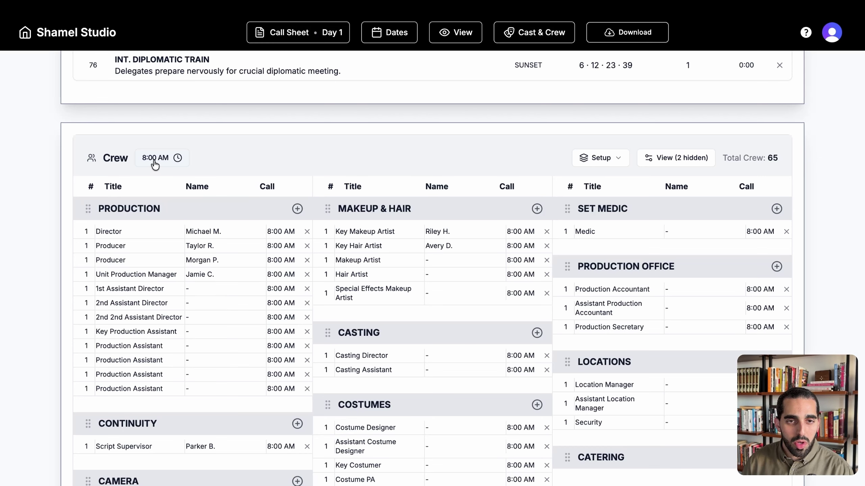
Step: Move the general crew call from 8:00 AM to 9:00 AM for every crew member
{"action": "left_click", "coordinate": [155, 163]}
{"action": "left_click", "coordinate": [110, 262]}
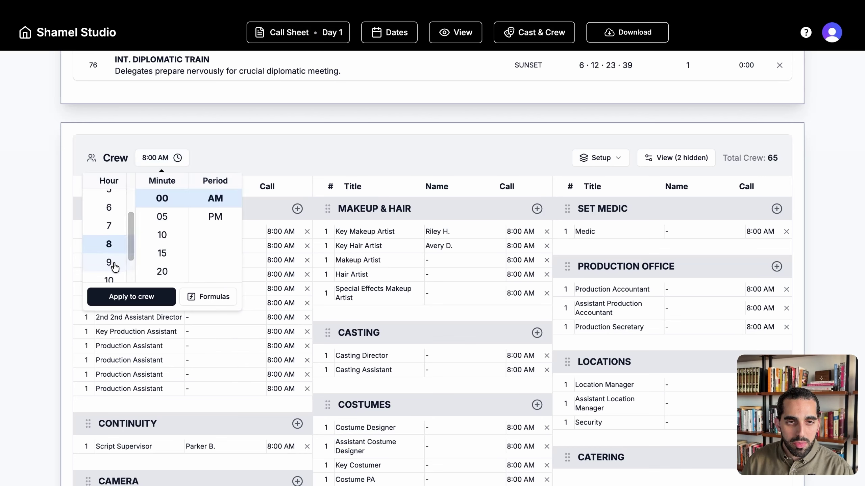
{"action": "left_click", "coordinate": [126, 303]}
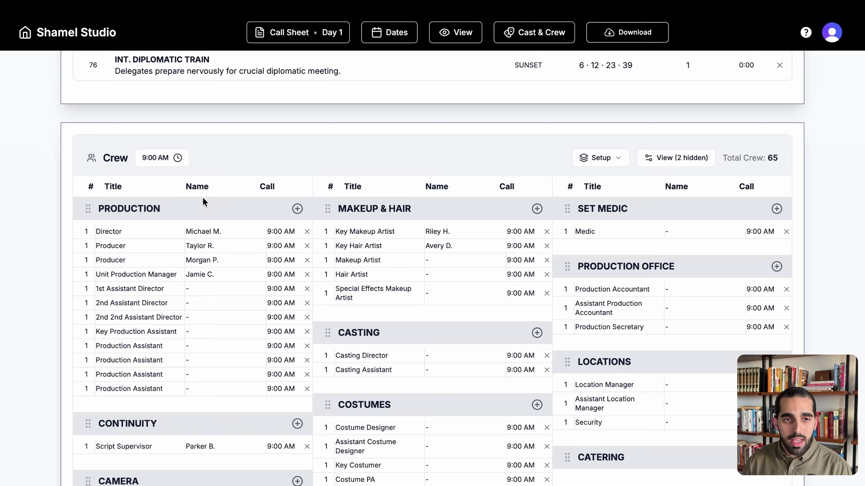
{"action": "left_click", "coordinate": [160, 160]}
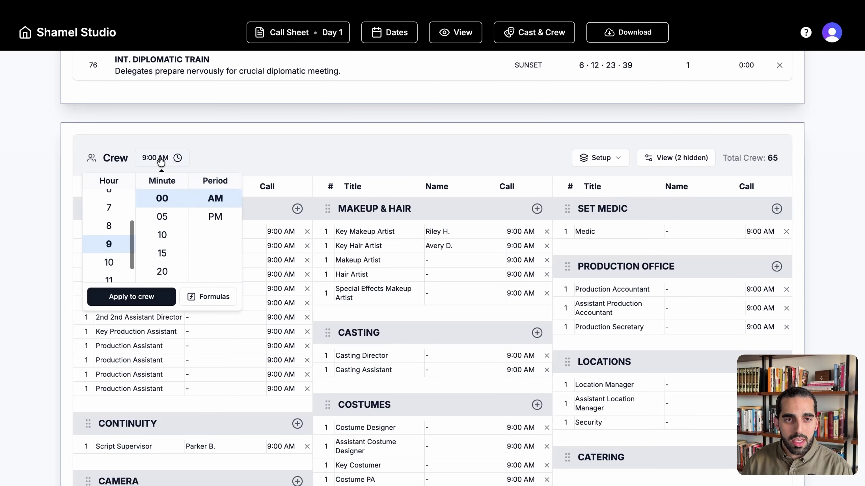
Step: Offset section calls: Production -30m (8:30 AM), Sound +30m (9:30 AM), Art Department -15m (8:45 AM)
{"action": "left_click", "coordinate": [197, 306]}
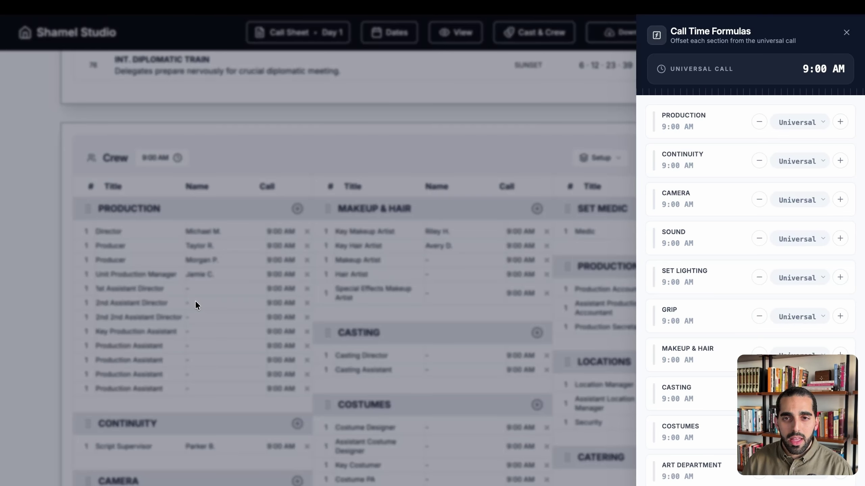
{"action": "left_click", "coordinate": [759, 122]}
{"action": "left_click", "coordinate": [760, 122]}
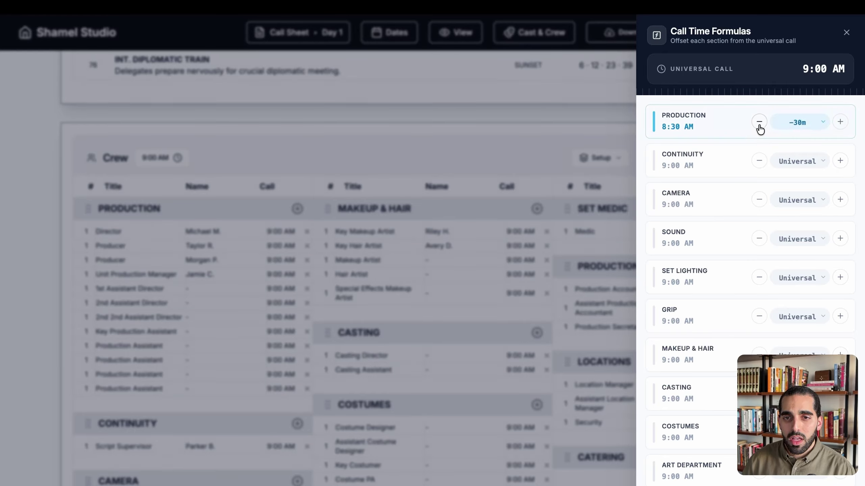
{"action": "left_click", "coordinate": [840, 238]}
{"action": "left_click", "coordinate": [840, 239]}
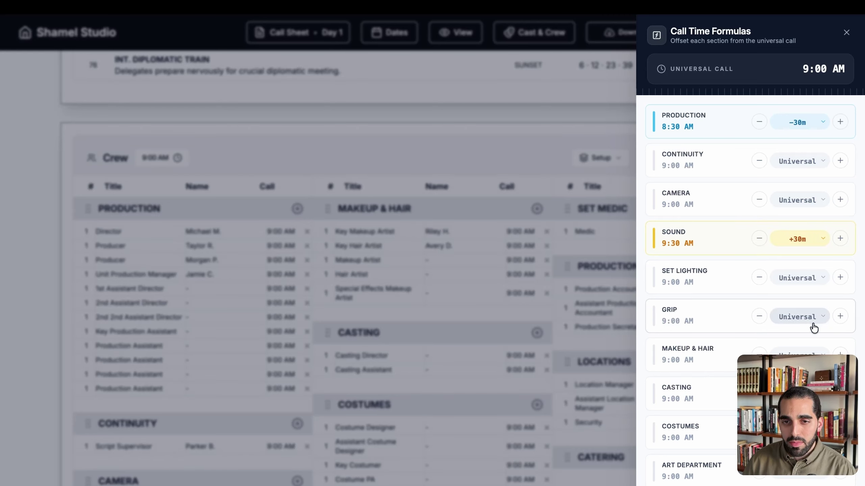
{"action": "left_click", "coordinate": [759, 478]}
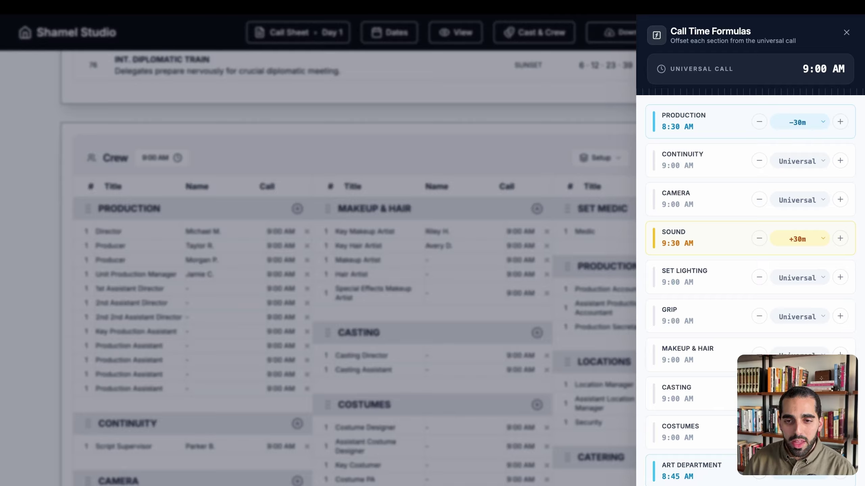
{"action": "key", "text": "Escape"}
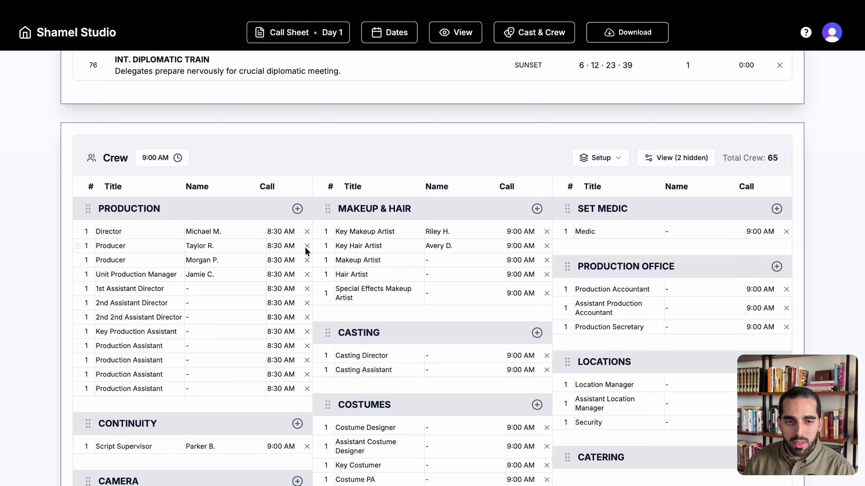
Step: Change the universal crew call to 7:00 AM, shifting Production to 6:30 AM
{"action": "scroll", "coordinate": [369, 291], "scroll_direction": "down", "scroll_amount": 2}
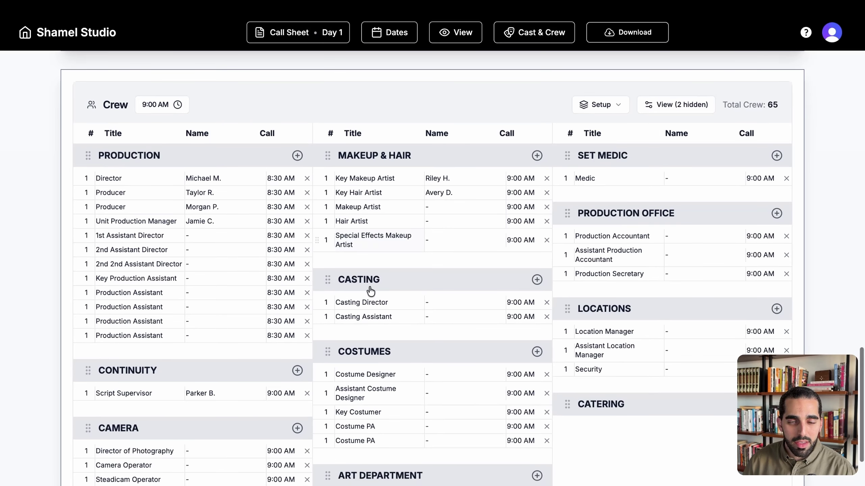
{"action": "scroll", "coordinate": [371, 291], "scroll_direction": "up", "scroll_amount": 3}
{"action": "scroll", "coordinate": [371, 290], "scroll_direction": "down", "scroll_amount": 3}
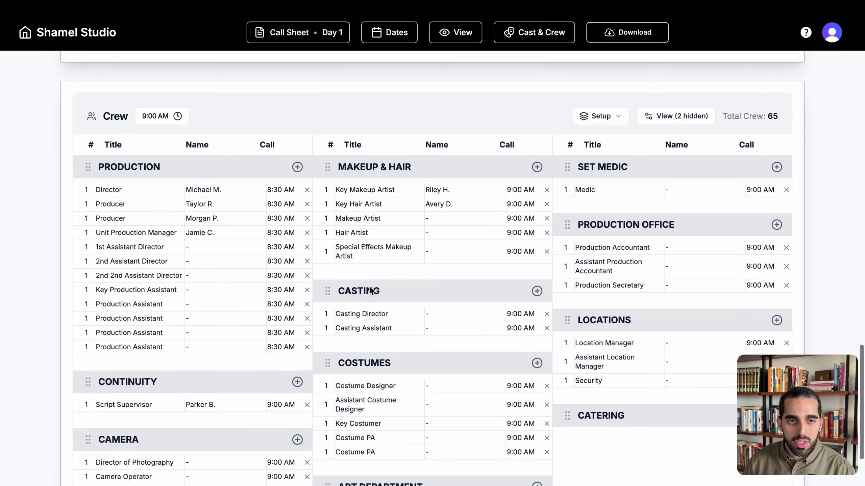
{"action": "left_click", "coordinate": [162, 121]}
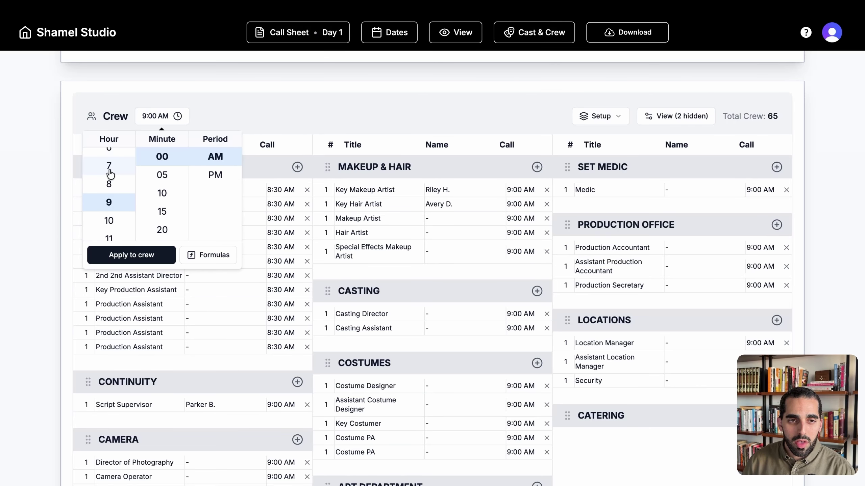
{"action": "left_click", "coordinate": [110, 172]}
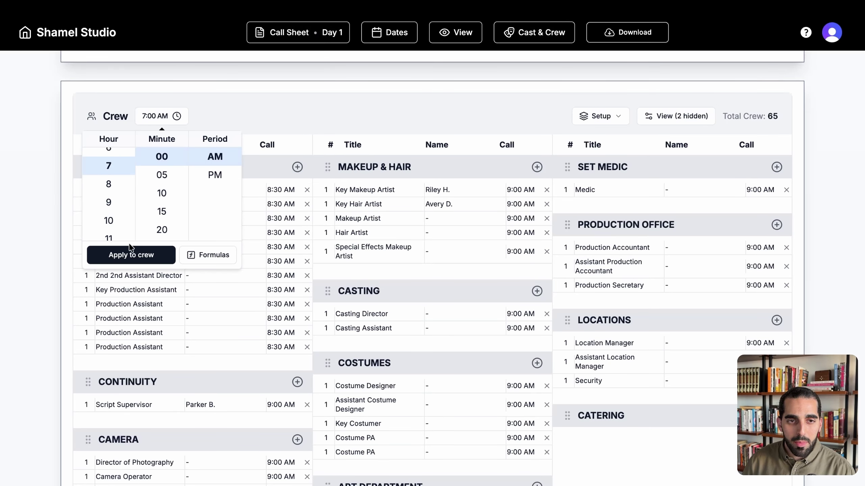
{"action": "left_click", "coordinate": [118, 255]}
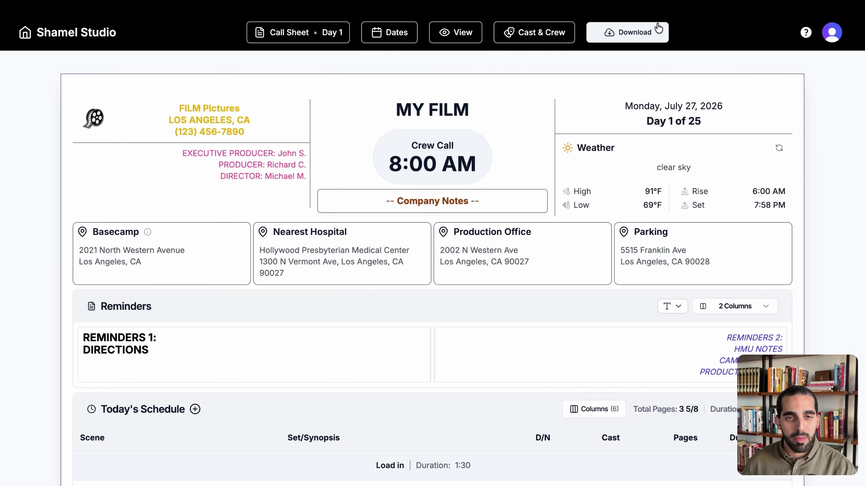
{"action": "left_click", "coordinate": [317, 41]}
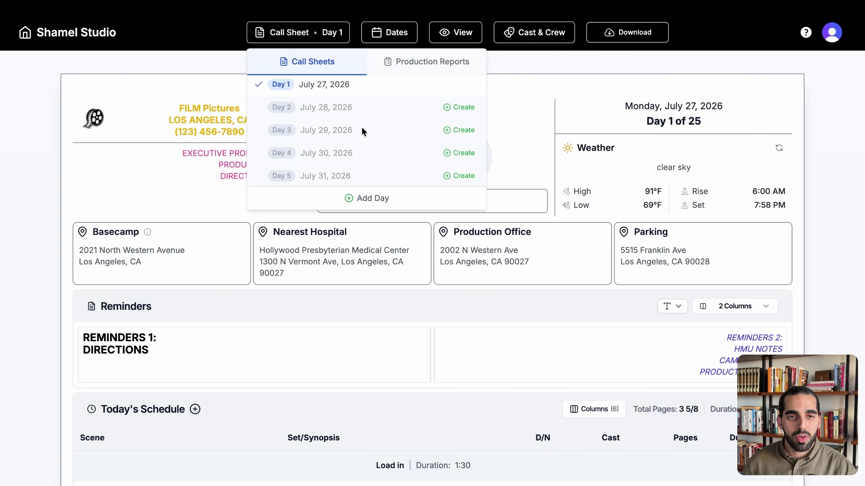
{"action": "scroll", "coordinate": [362, 128], "scroll_direction": "down", "scroll_amount": 10}
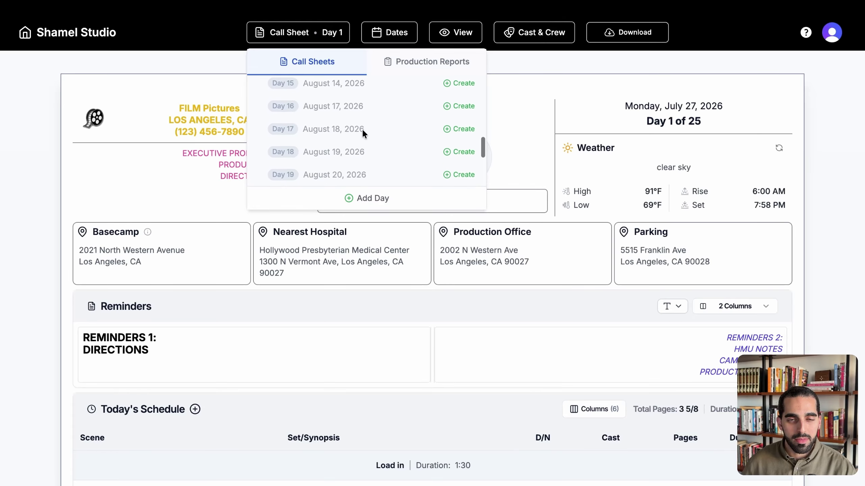
{"action": "scroll", "coordinate": [362, 129], "scroll_direction": "down", "scroll_amount": 5}
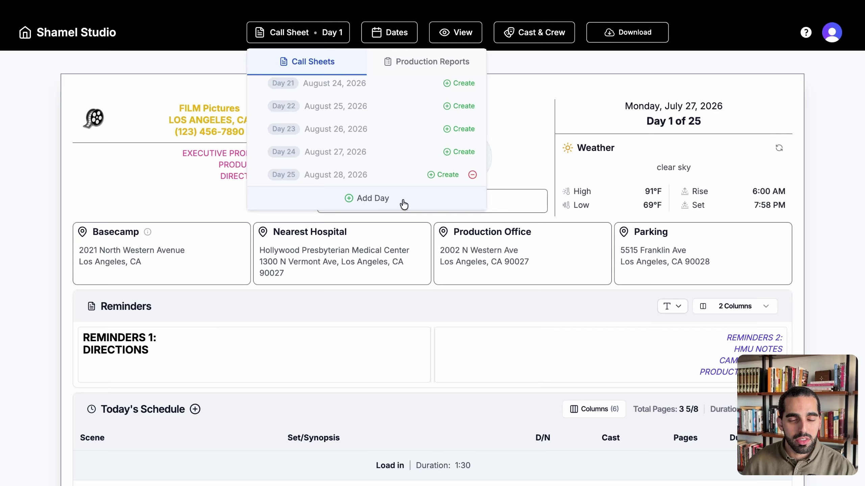
{"action": "left_click", "coordinate": [230, 62]}
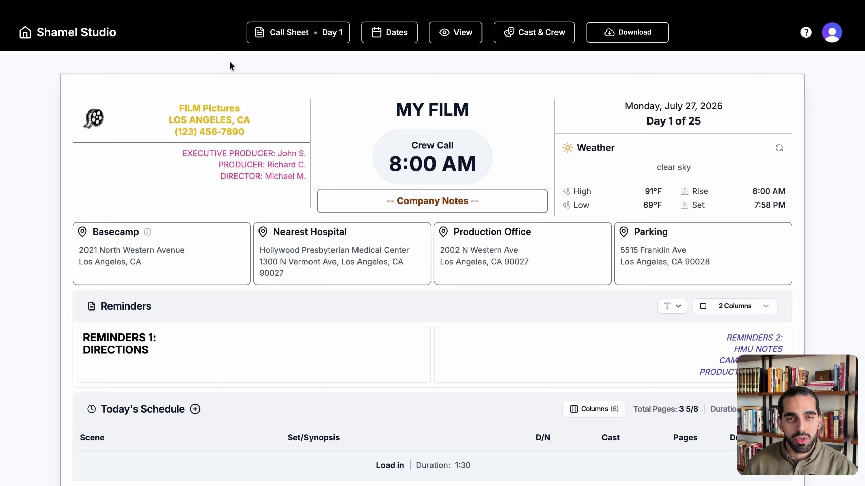
Step: Save the Day 1 call sheet as a template named 'MY CALL SHEET 2'
{"action": "left_click", "coordinate": [303, 39]}
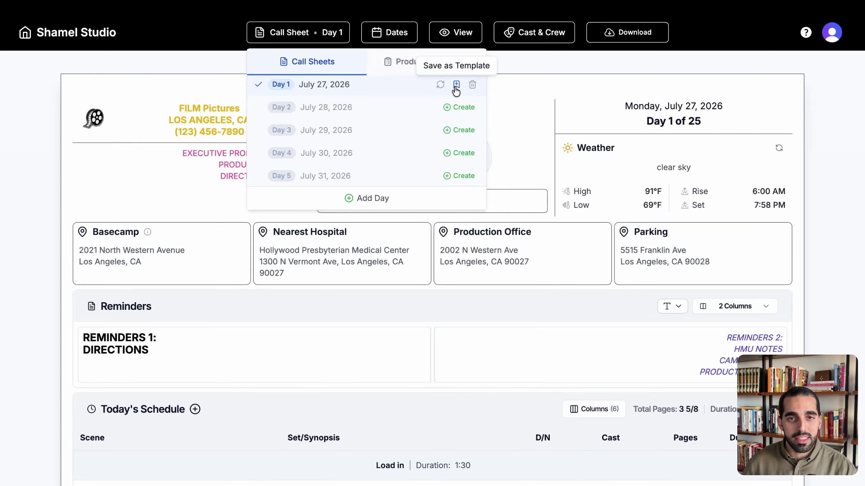
{"action": "left_click", "coordinate": [456, 85]}
{"action": "type", "text": "MY CALL SHEET 2"}
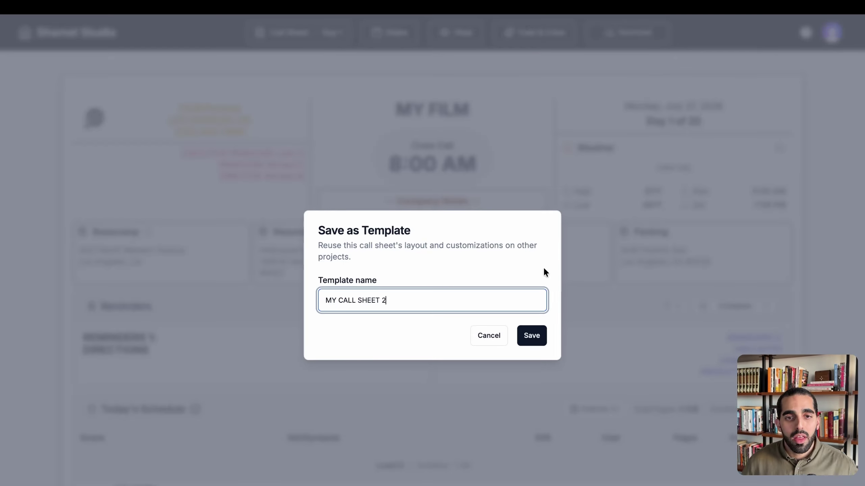
{"action": "left_click", "coordinate": [541, 336]}
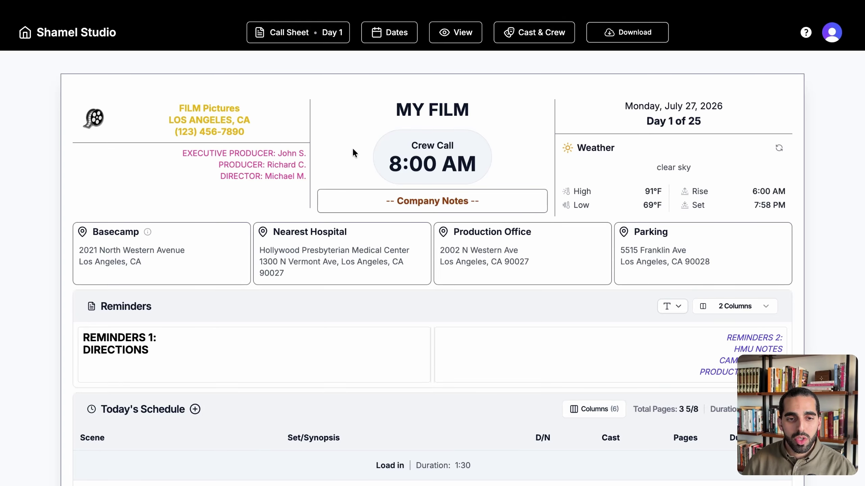
{"action": "scroll", "coordinate": [354, 151], "scroll_direction": "down", "scroll_amount": 5}
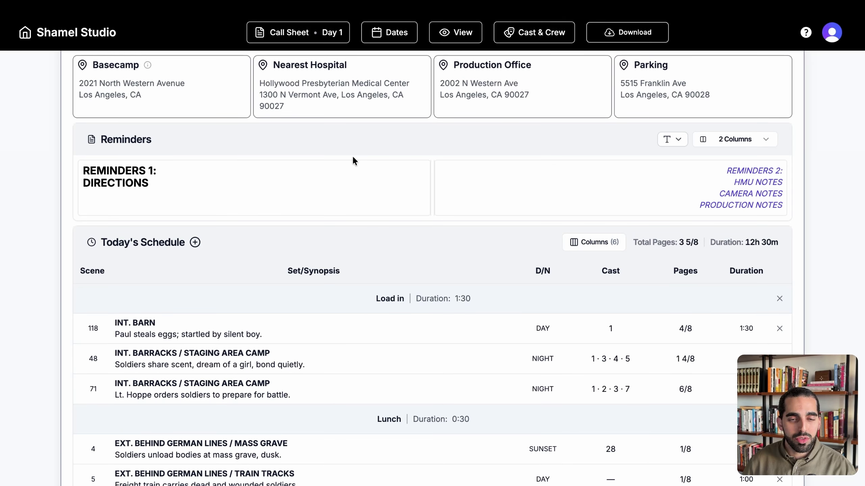
{"action": "scroll", "coordinate": [352, 155], "scroll_direction": "down", "scroll_amount": 2}
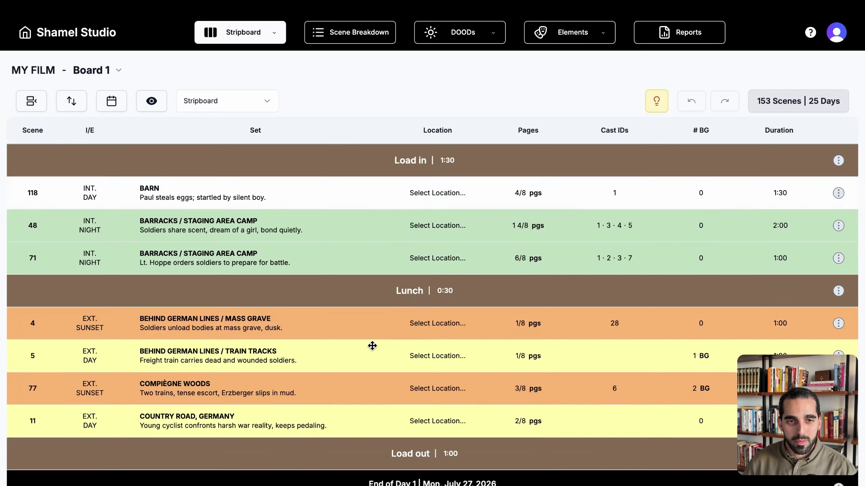
{"action": "scroll", "coordinate": [373, 368], "scroll_direction": "down", "scroll_amount": 10}
{"action": "scroll", "coordinate": [357, 303], "scroll_direction": "up", "scroll_amount": 10}
{"action": "scroll", "coordinate": [357, 314], "scroll_direction": "down", "scroll_amount": 14}
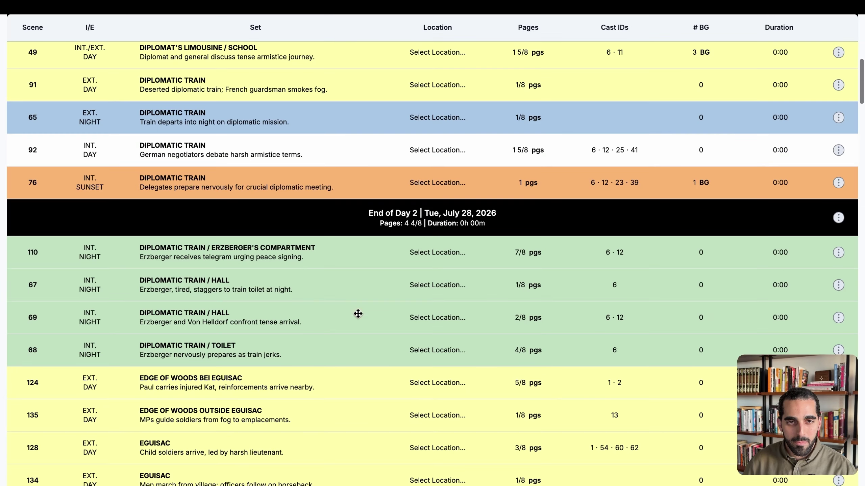
{"action": "scroll", "coordinate": [373, 149], "scroll_direction": "up", "scroll_amount": 14}
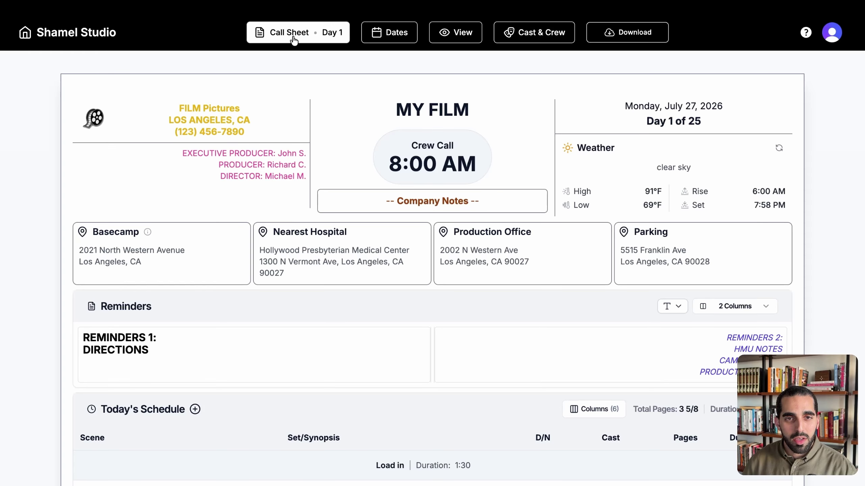
Step: Sync Day 1 from the schedule, adding Scene 66 and removing Scene 11 for 3 4/8 pages
{"action": "left_click", "coordinate": [292, 35]}
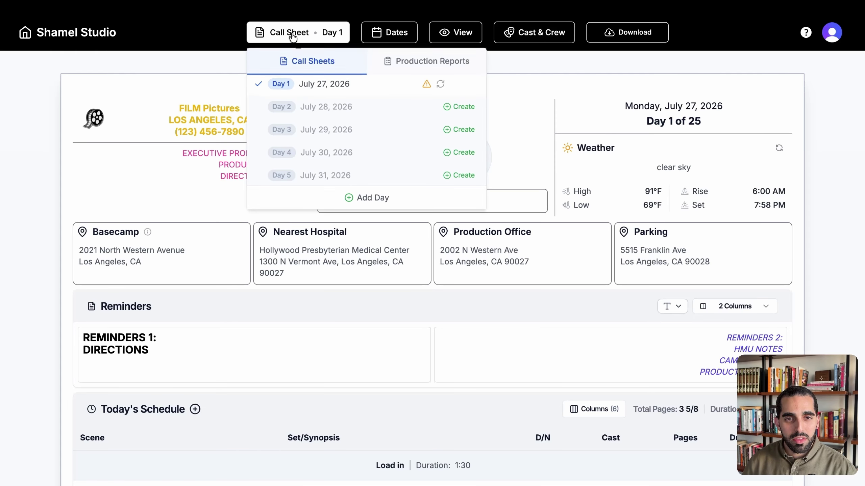
{"action": "mouse_move", "coordinate": [365, 92]}
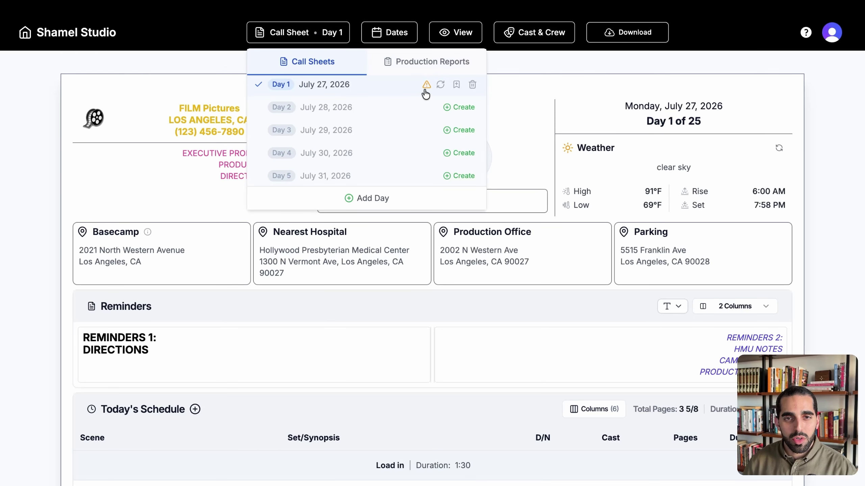
{"action": "mouse_move", "coordinate": [427, 92]}
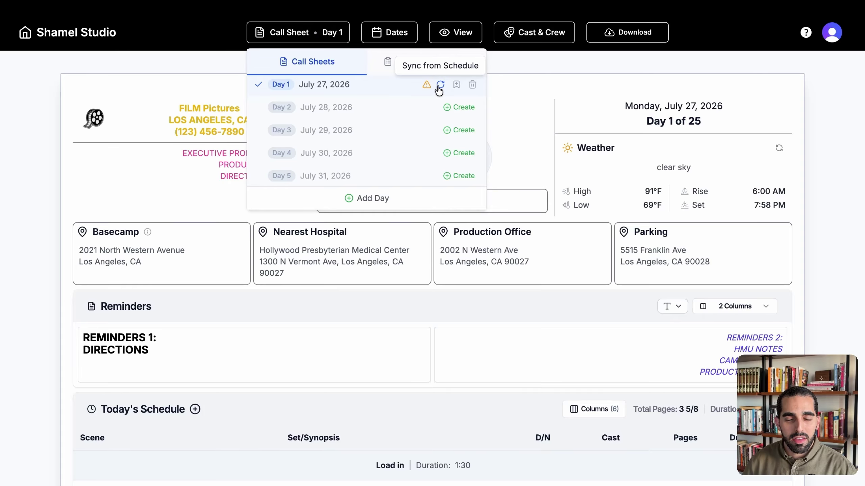
{"action": "left_click", "coordinate": [439, 86]}
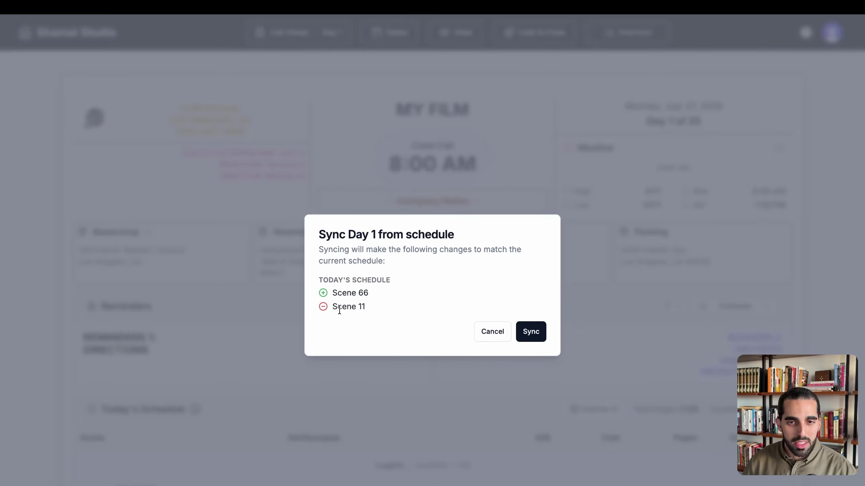
{"action": "left_click", "coordinate": [535, 337]}
{"action": "scroll", "coordinate": [453, 356], "scroll_direction": "down", "scroll_amount": 6}
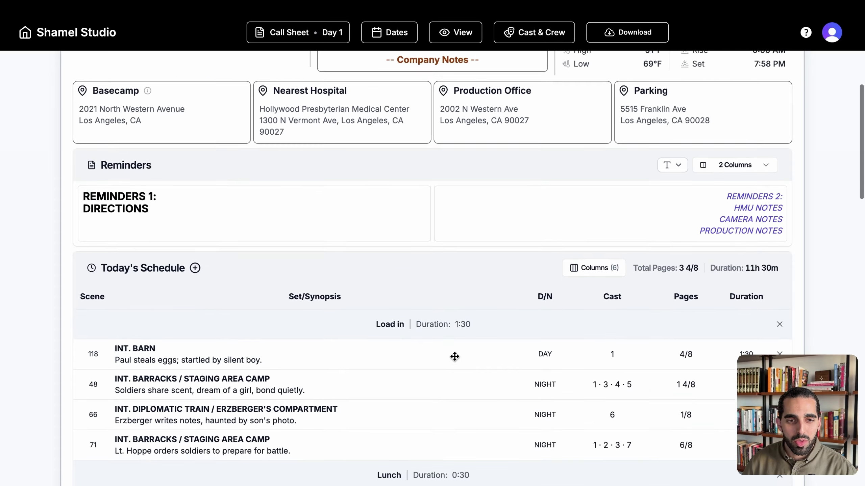
{"action": "scroll", "coordinate": [318, 419], "scroll_direction": "down", "scroll_amount": 2}
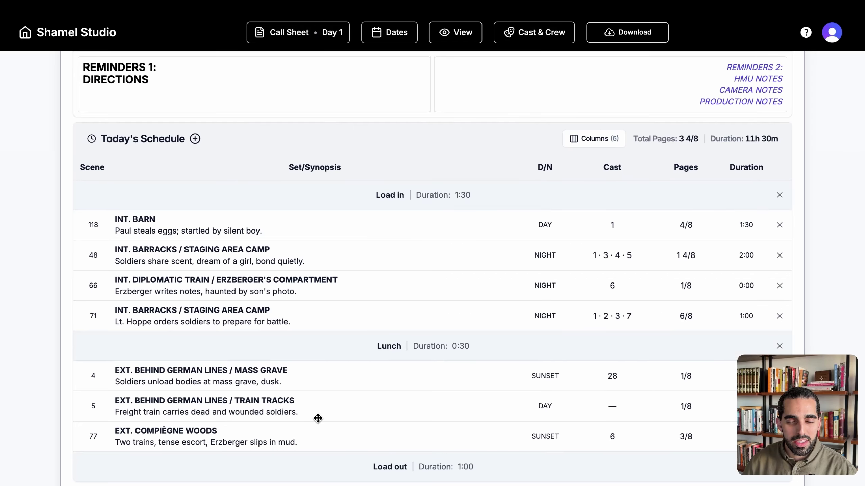